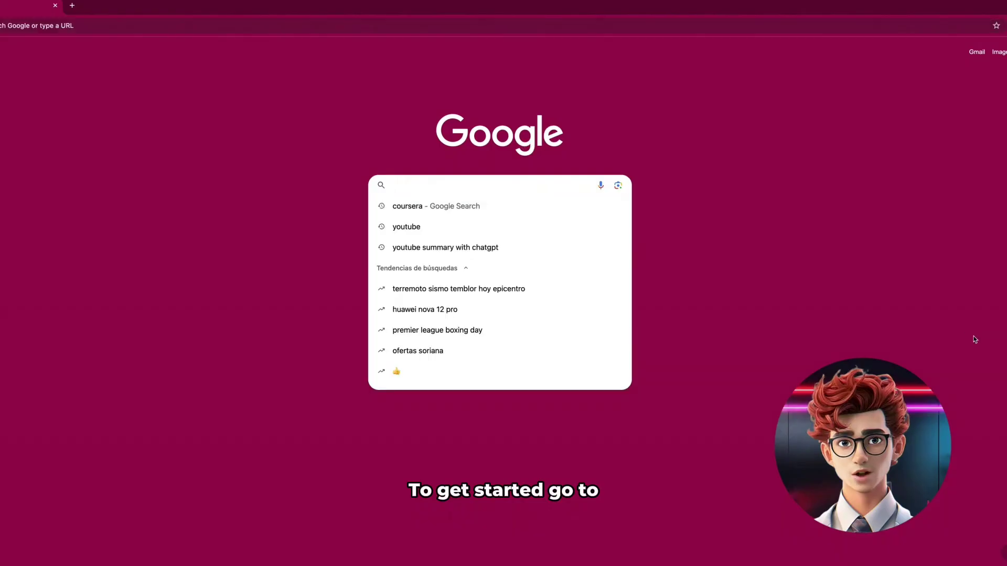
Create a Business Profile named 'Felix Media' with the Agencia de marketing category.
text(business.goog)
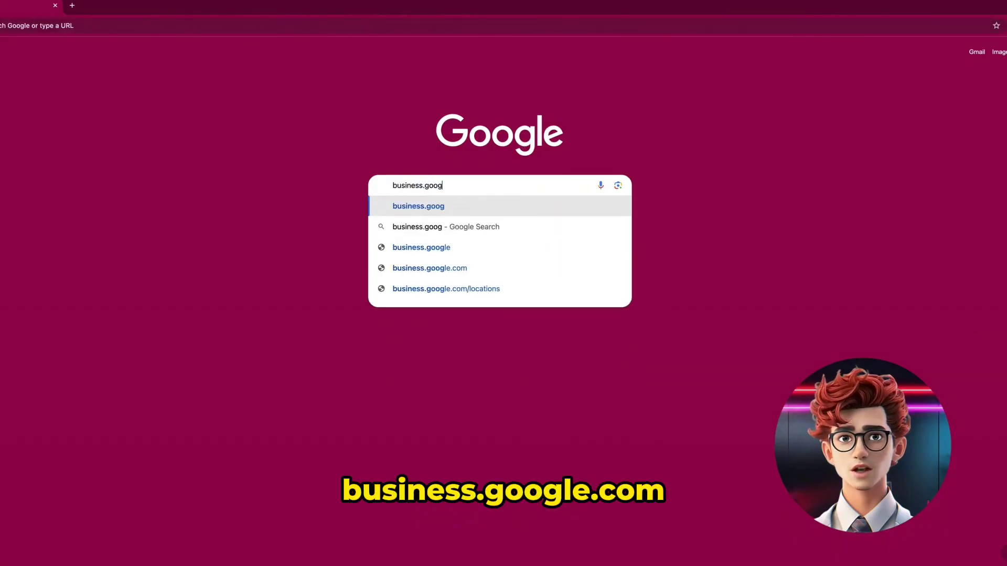
text(le.com)
click(202, 359)
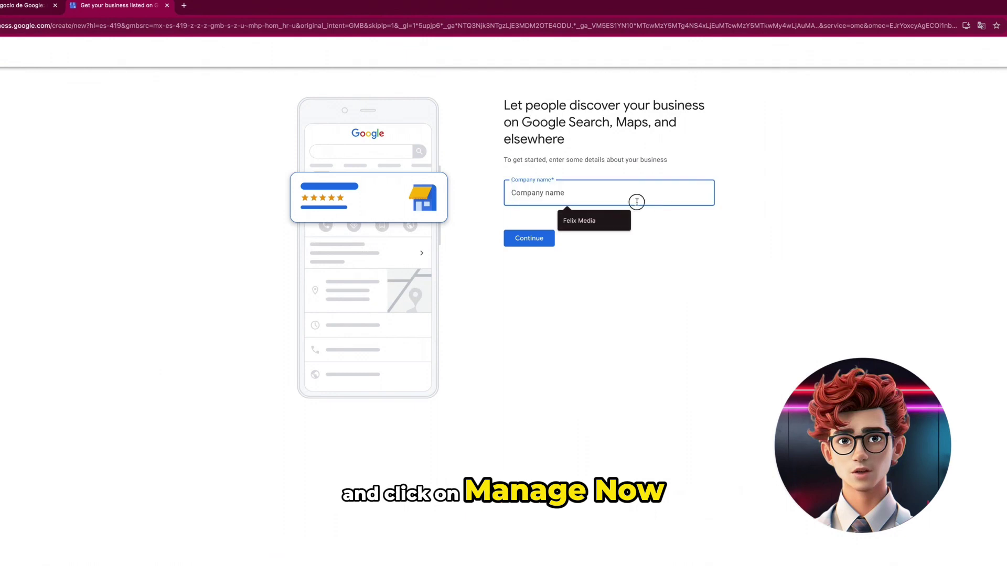
text(Felix Media)
click(544, 242)
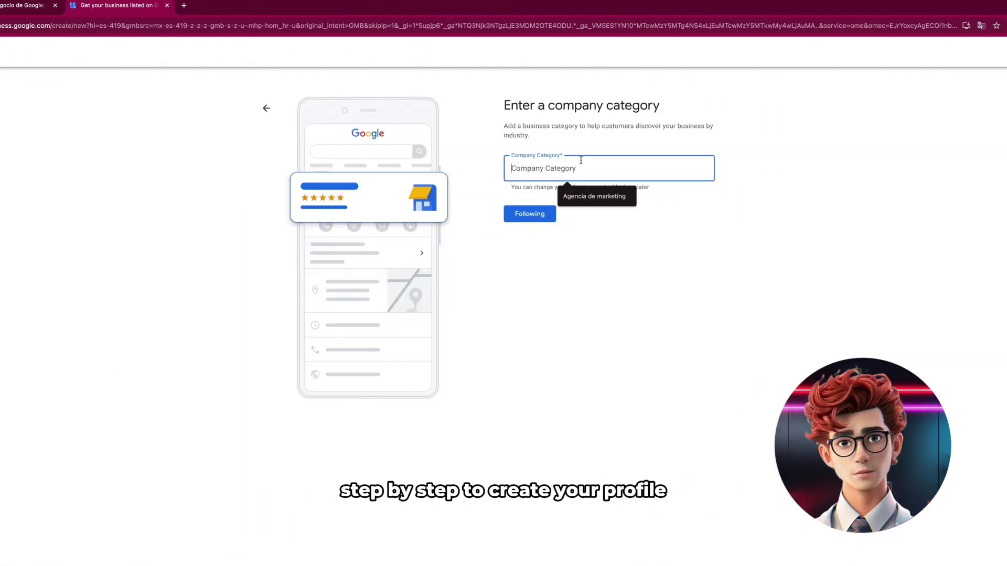
text(Marketing)
click(556, 195)
click(545, 219)
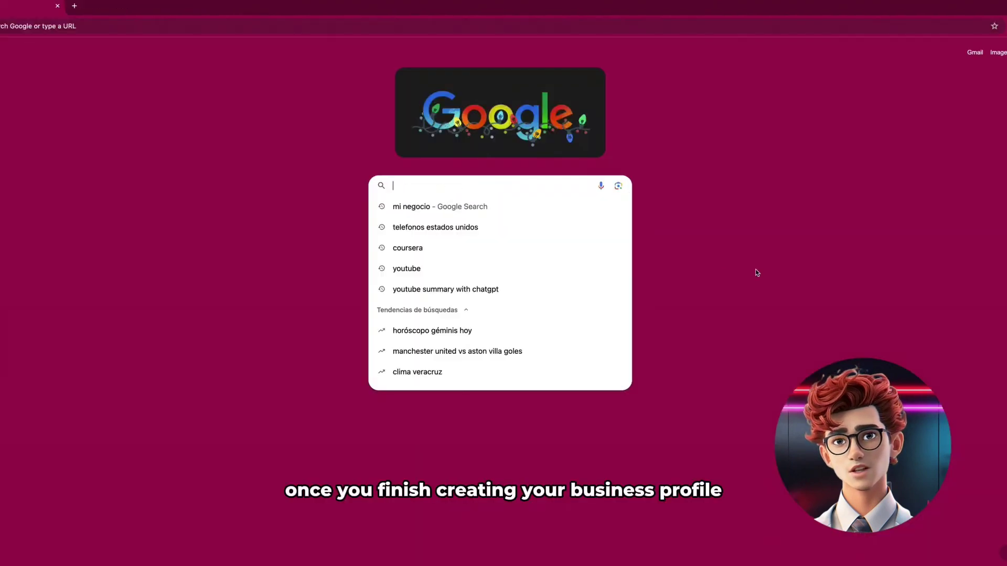
Search for Google Ads, get started on the site, and create a new campaign.
text(Google Ads)
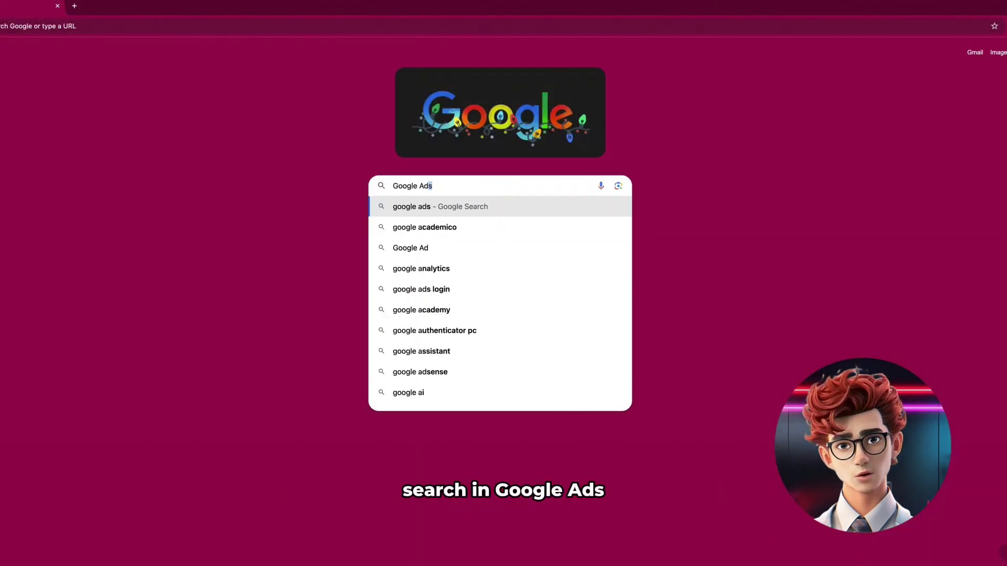
key(Return)
click(145, 162)
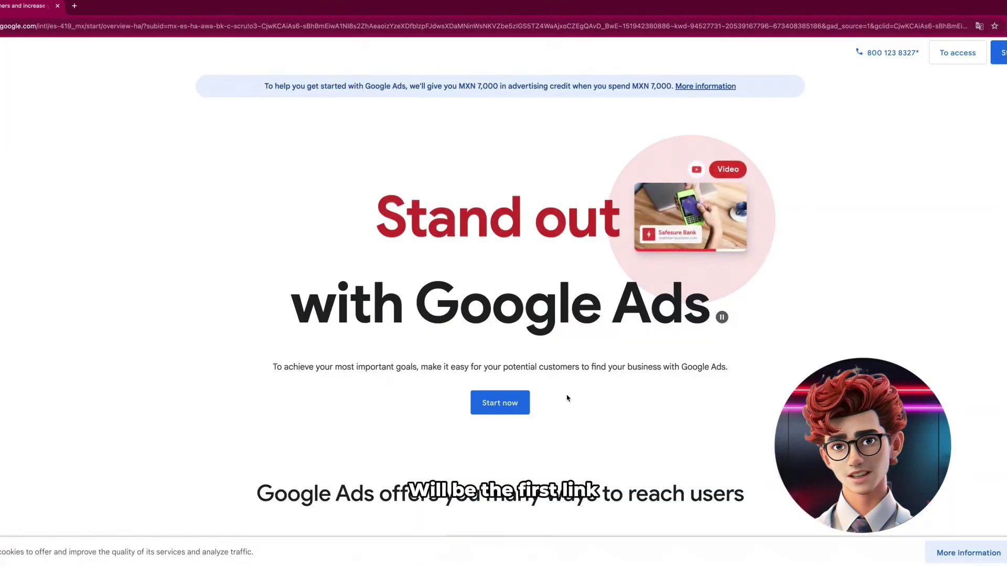
click(506, 410)
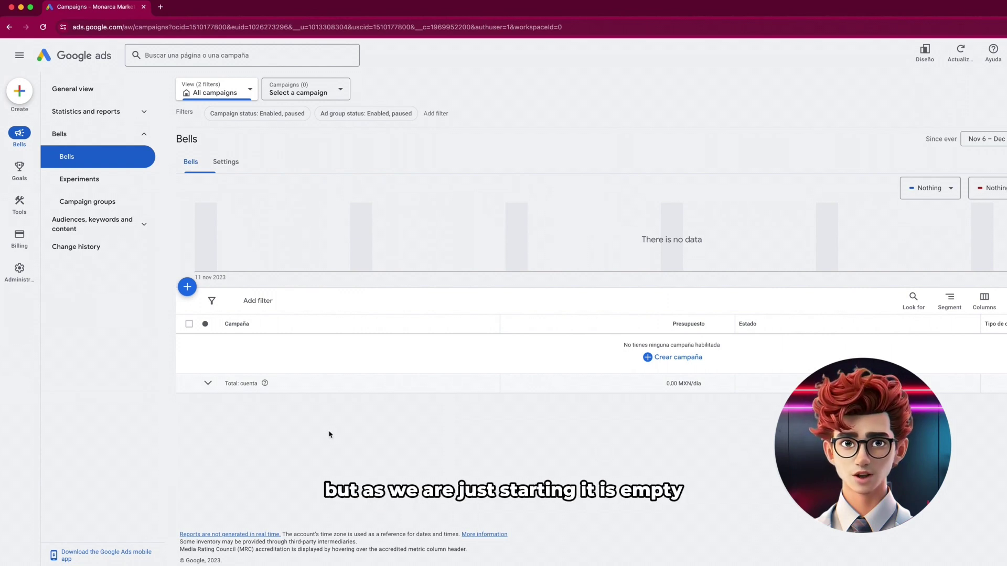
click(23, 94)
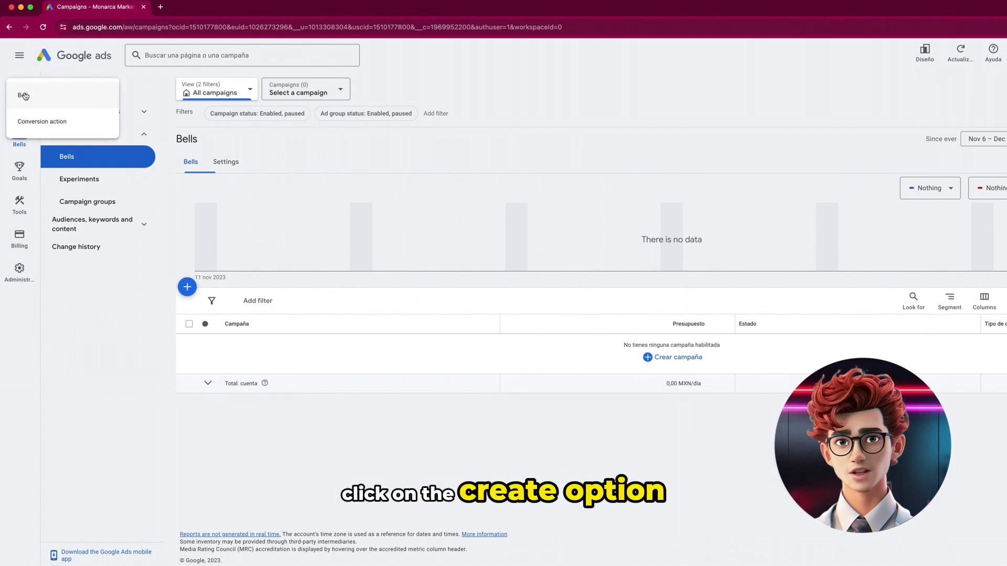
click(23, 95)
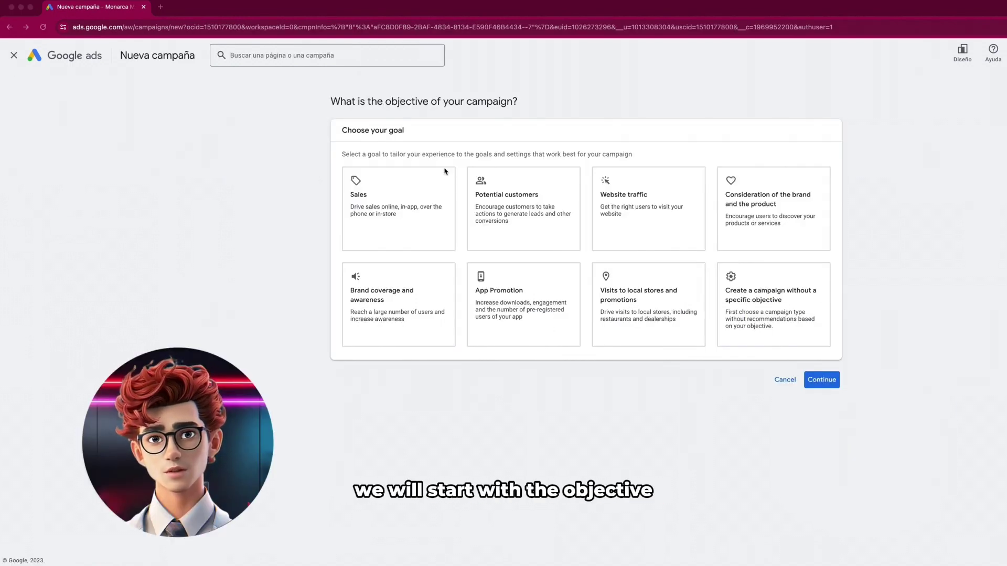
Choose the Website traffic goal and Search as the campaign type.
click(625, 215)
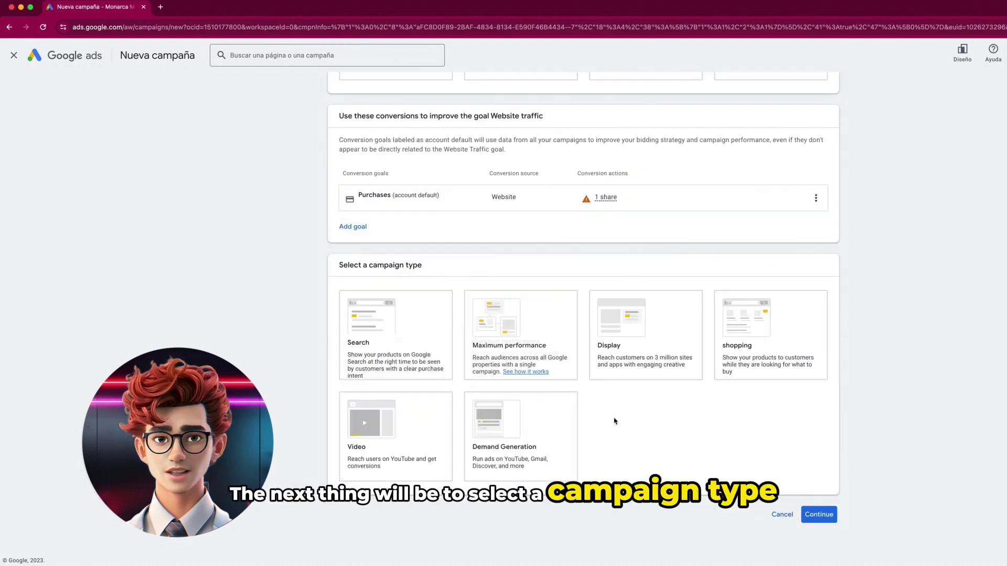
click(385, 350)
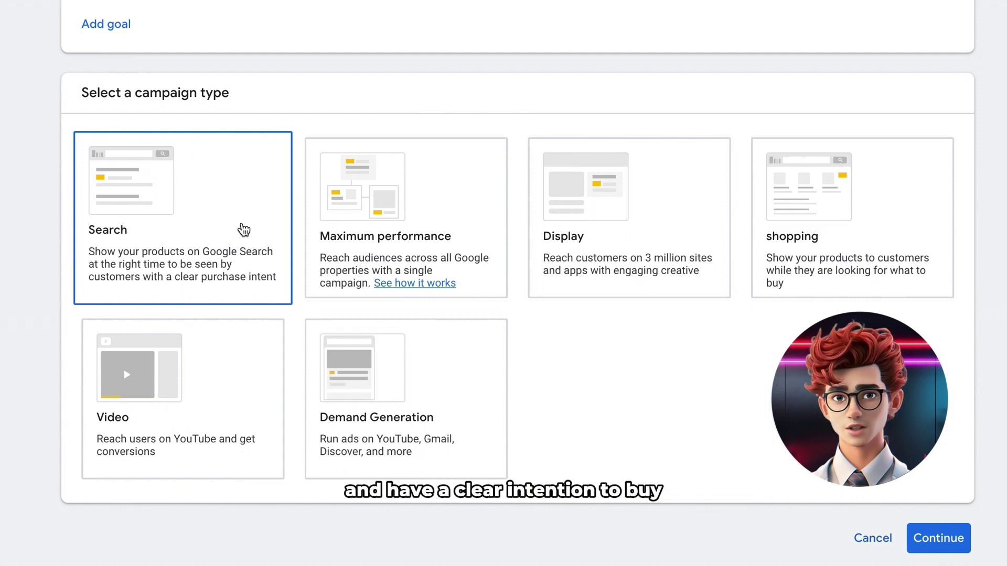
click(461, 213)
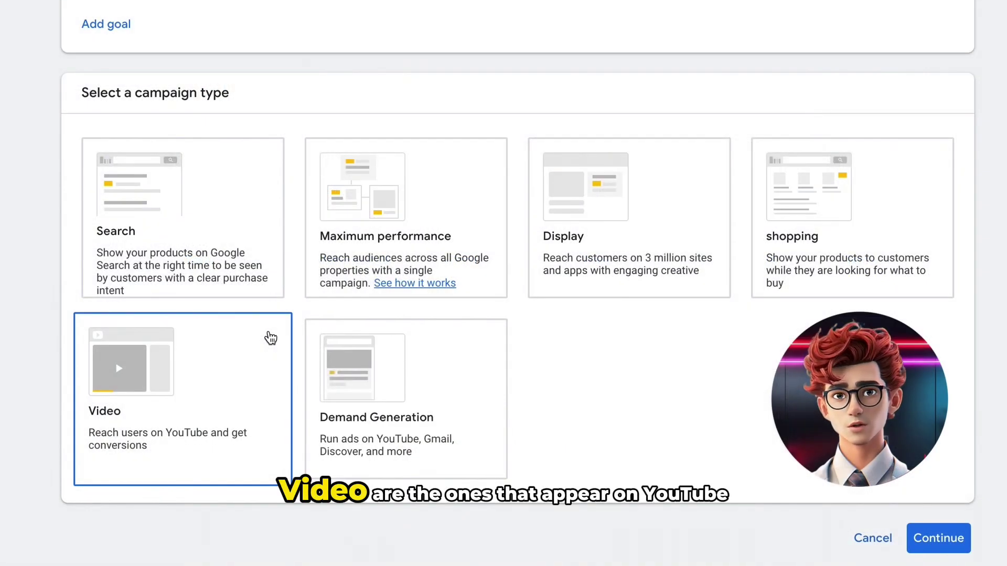
click(420, 335)
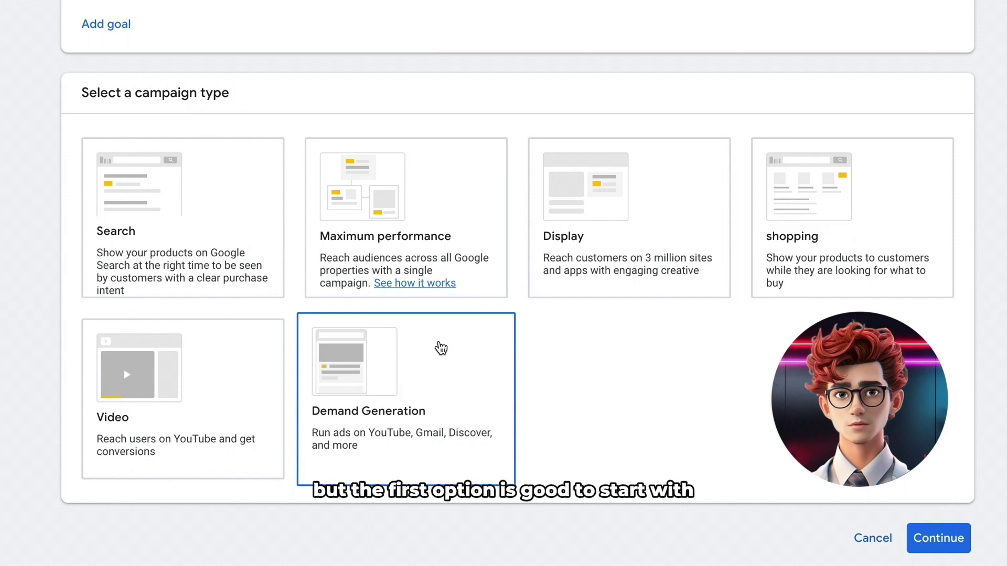
click(92, 263)
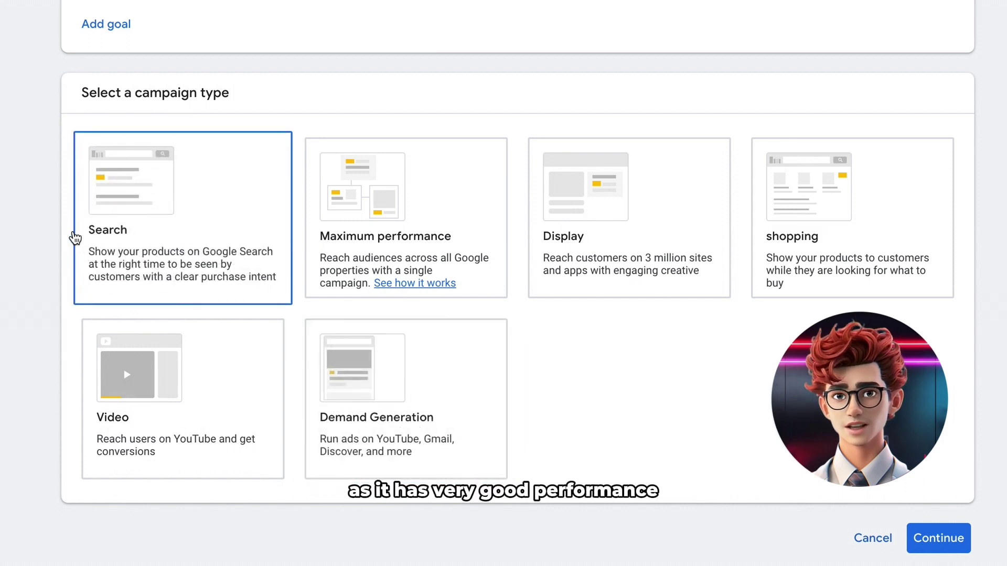
Paste the company website URL and rename the campaign to 'Website traffic campaign'.
scroll(95, 217, down, 5)
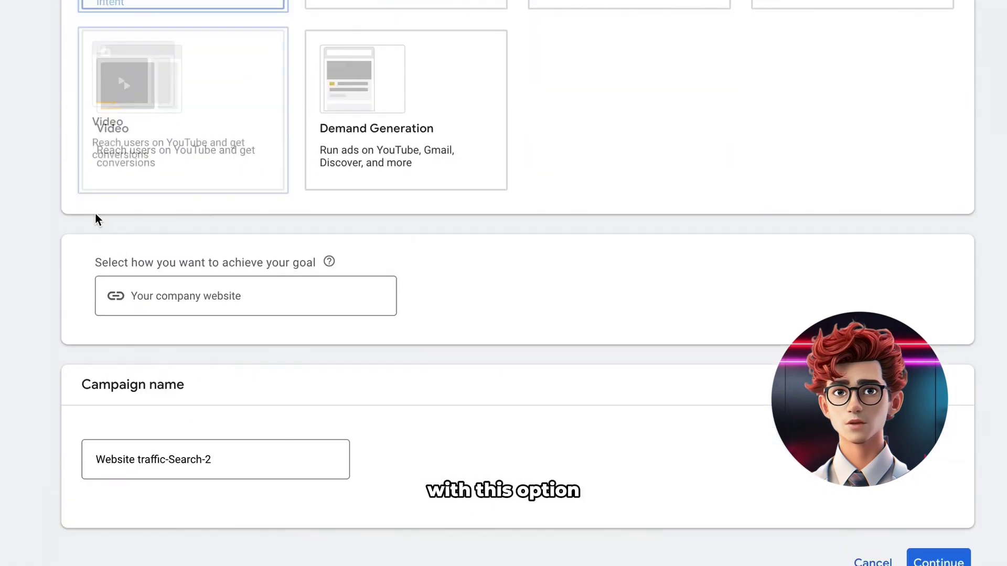
click(245, 271)
text(https://www.felixmedia.ai/)
click(220, 434)
key(BackSpace)
key(BackSpace)
key(BackSpace)
key(BackSpace)
key(BackSpace)
key(BackSpace)
key(BackSpace)
key(BackSpace)
key(BackSpace)
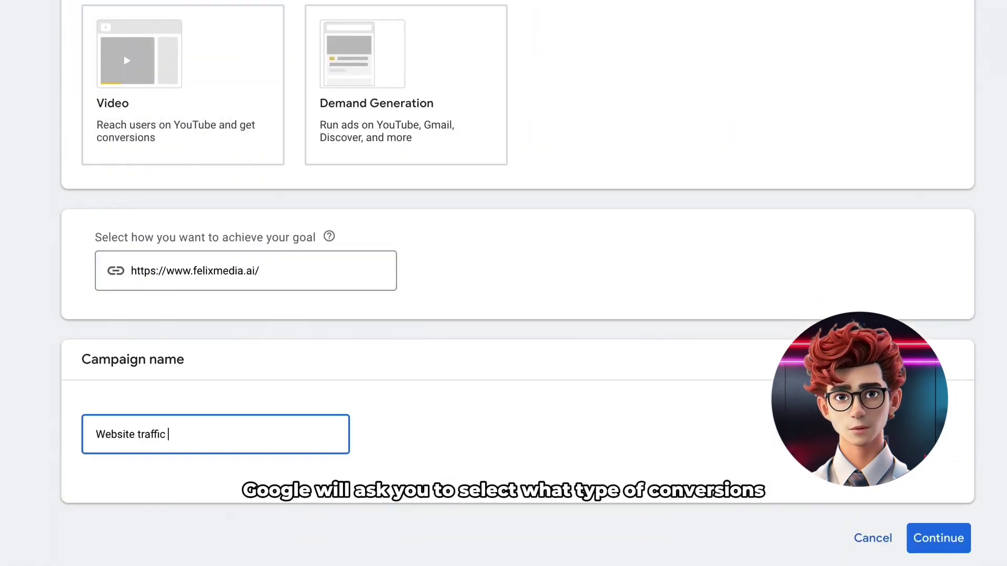
text(ca)
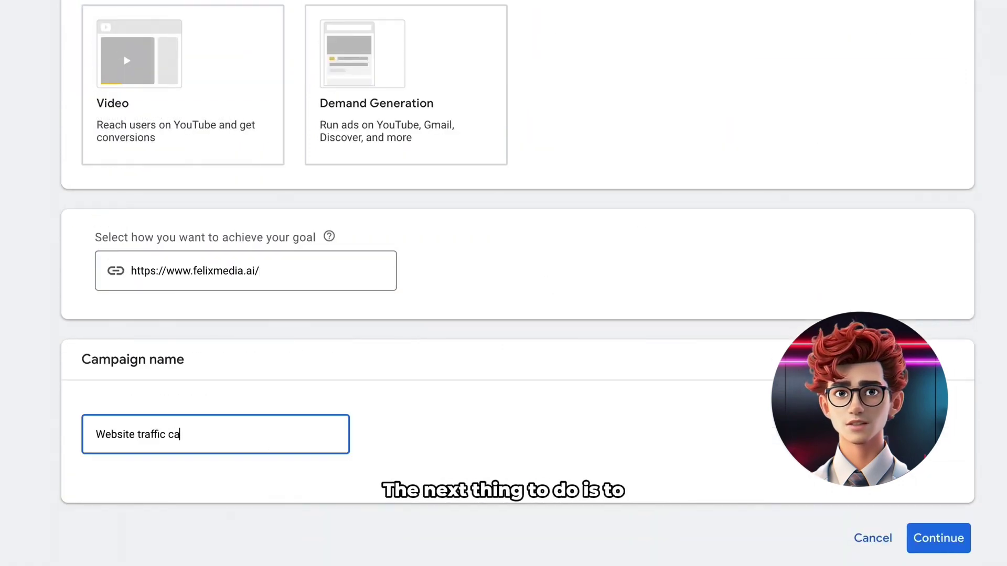
text(mpaign)
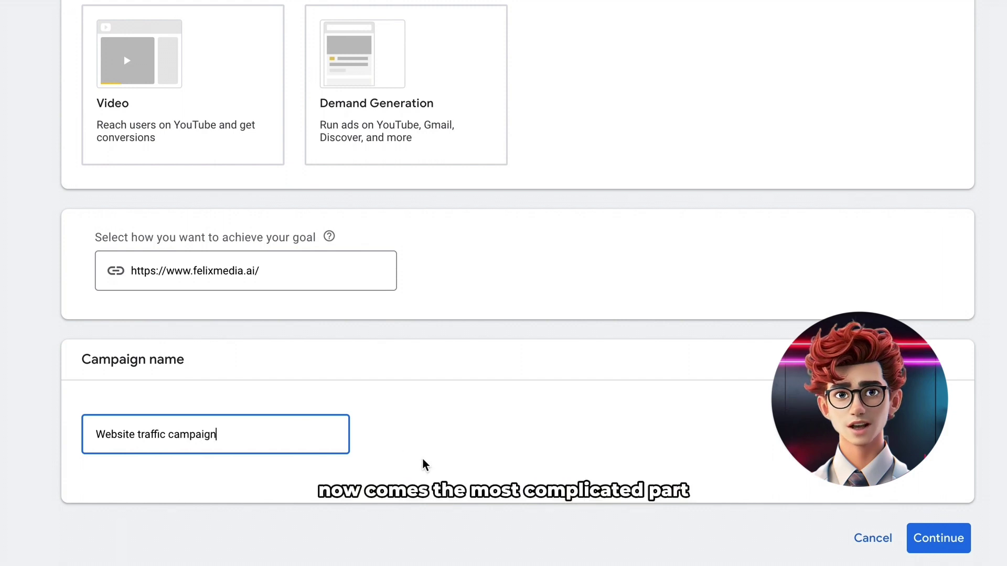
click(931, 540)
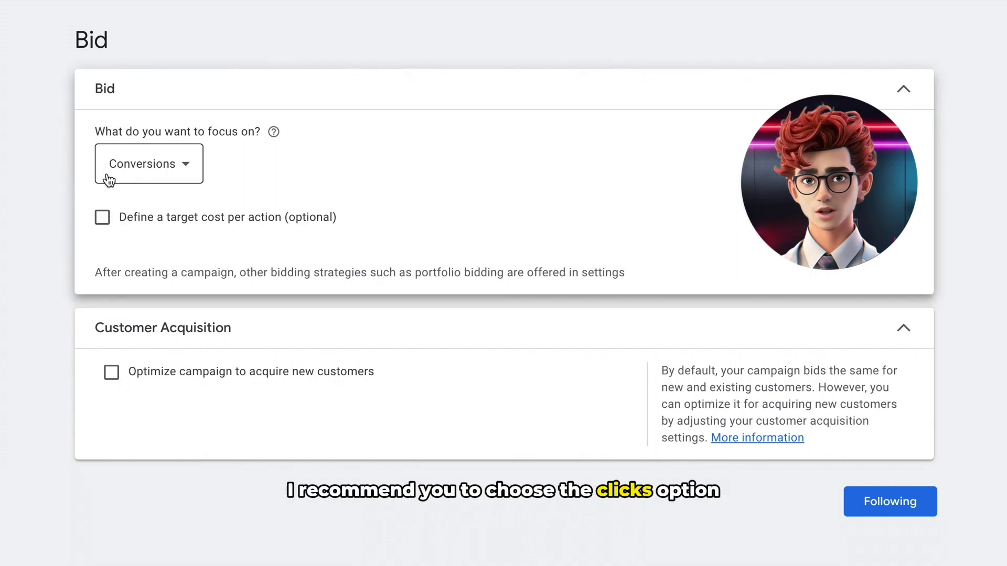
Choose Clicks as the bidding focus and go on to campaign settings.
click(149, 178)
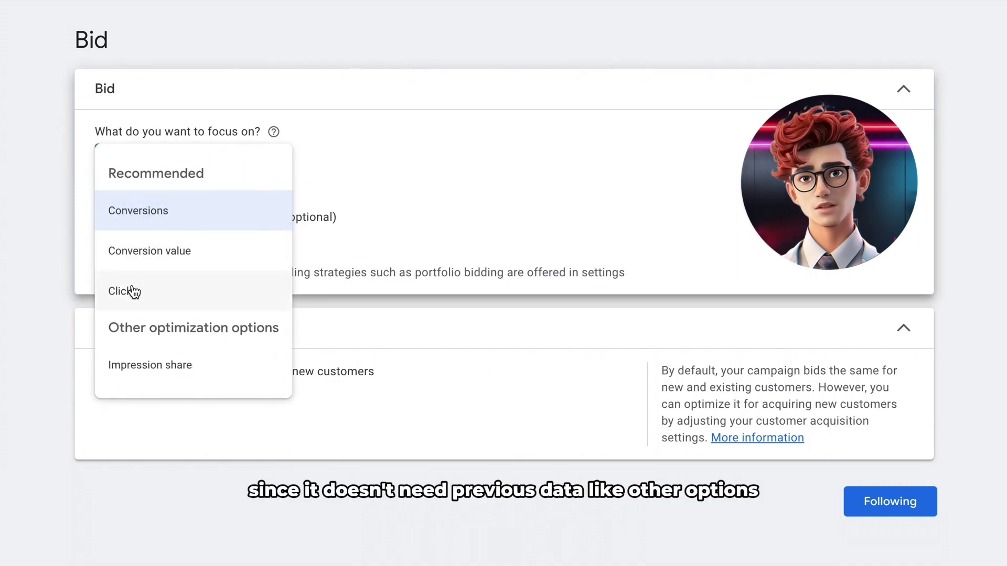
mouse_move(151, 295)
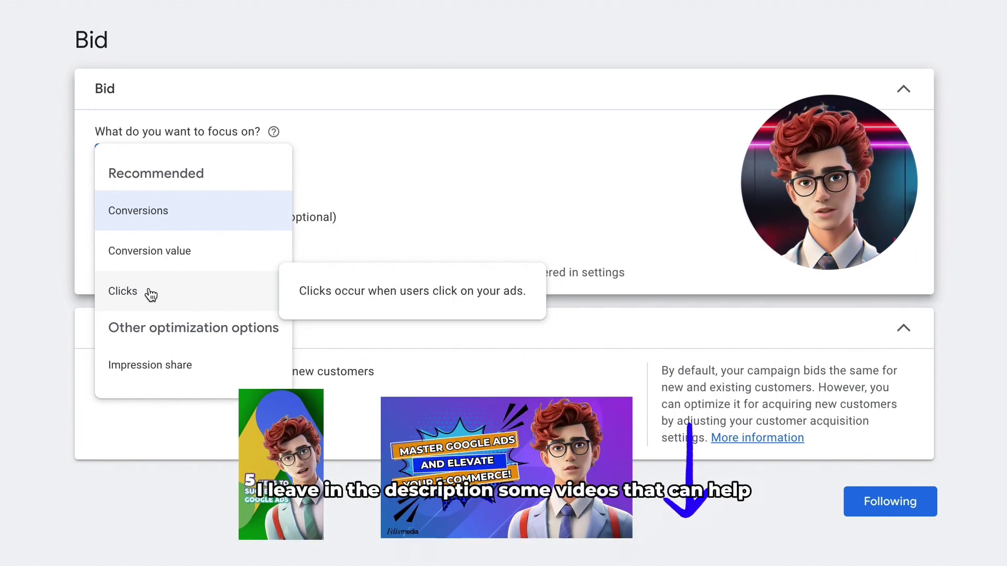
click(151, 294)
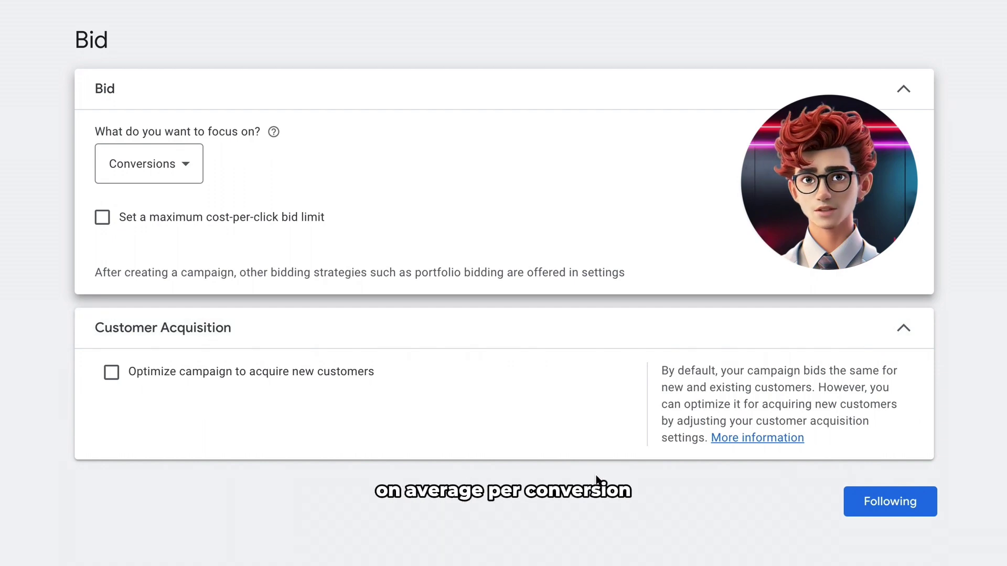
click(888, 503)
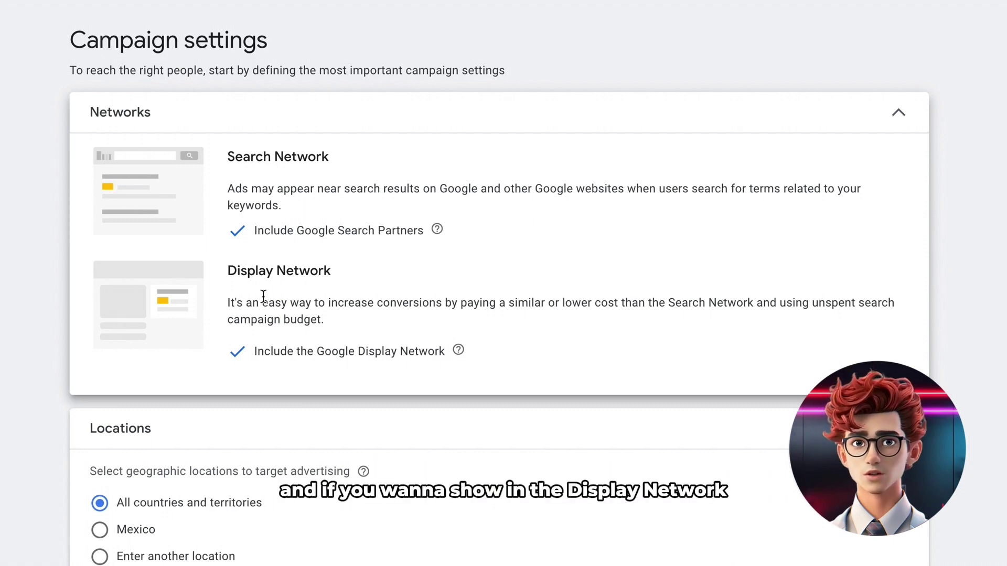
Untick the Google Display Network, keeping Search and Search Partners networks.
click(238, 352)
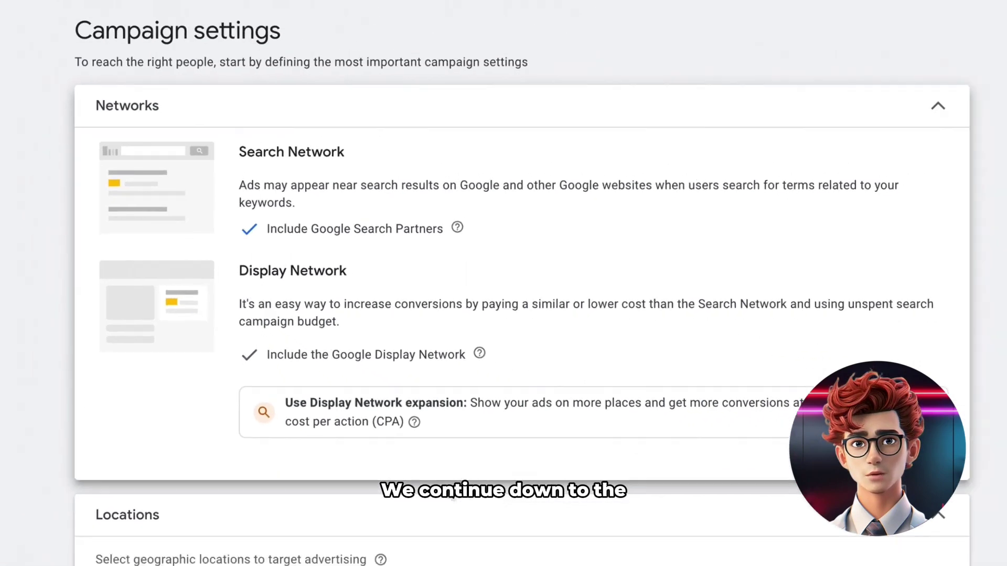
scroll(439, 481, down, 4)
scroll(439, 482, down, 1)
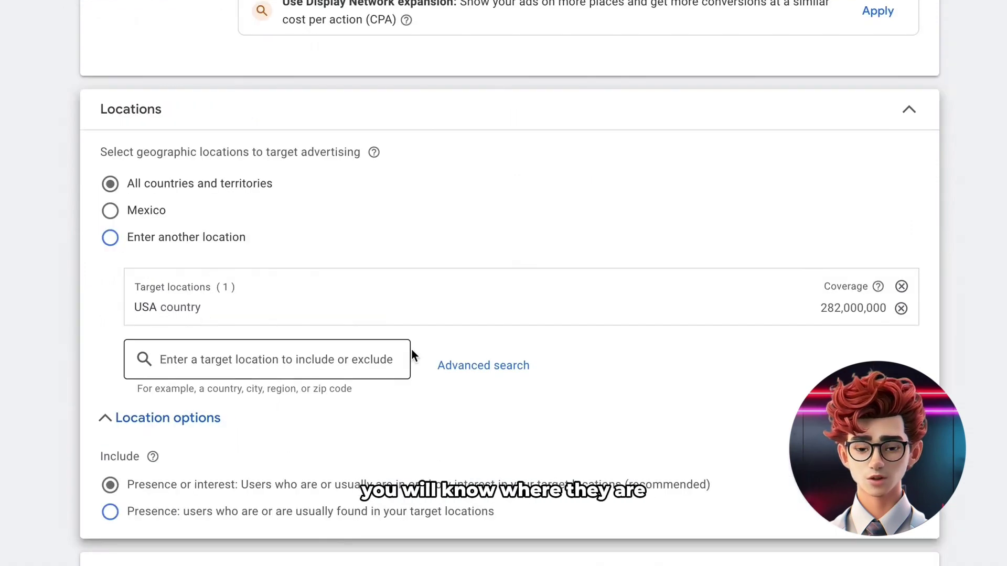
Add the United States as a target location using the map-based location search.
click(467, 366)
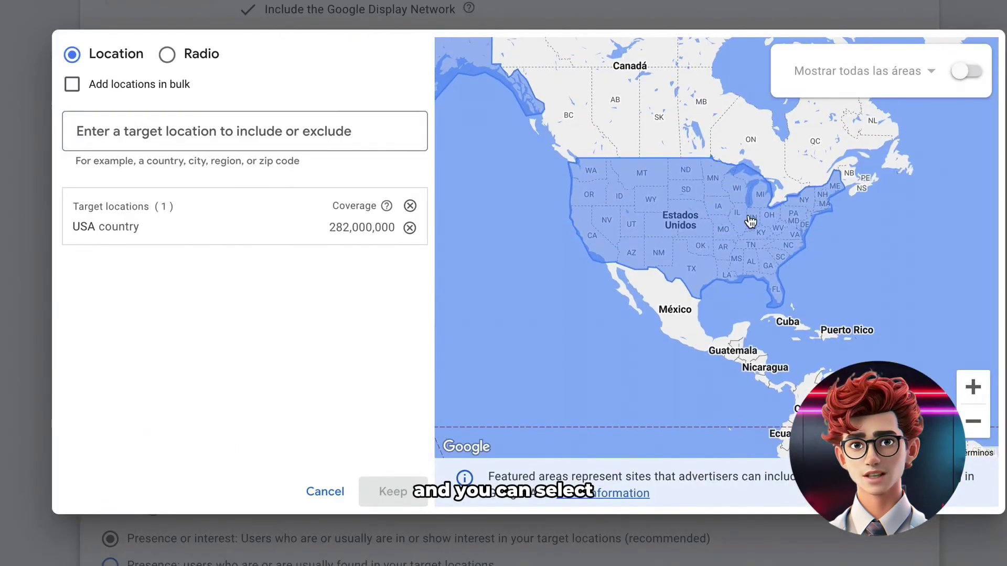
click(973, 387)
click(972, 387)
click(732, 298)
drag(732, 297, 672, 285)
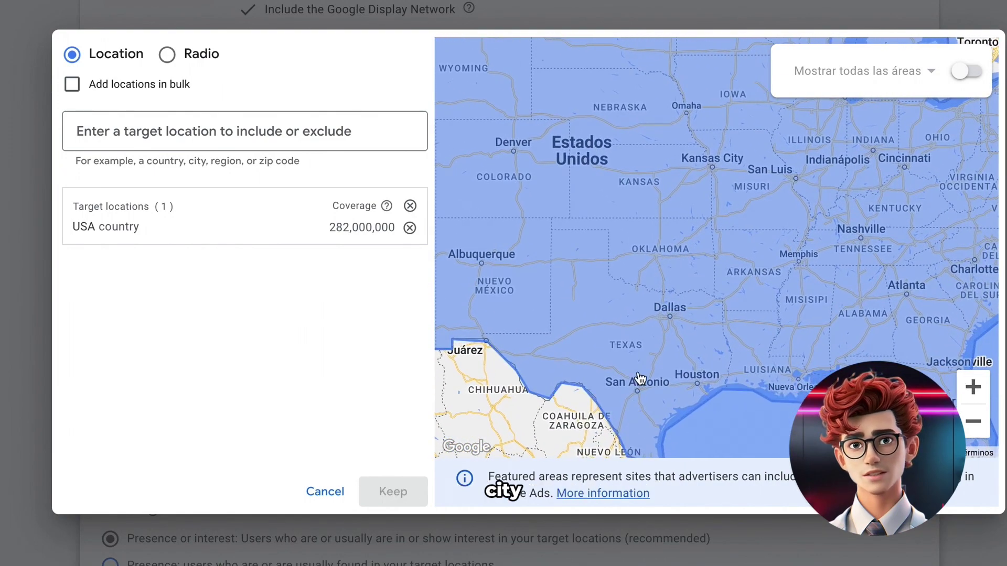
click(639, 378)
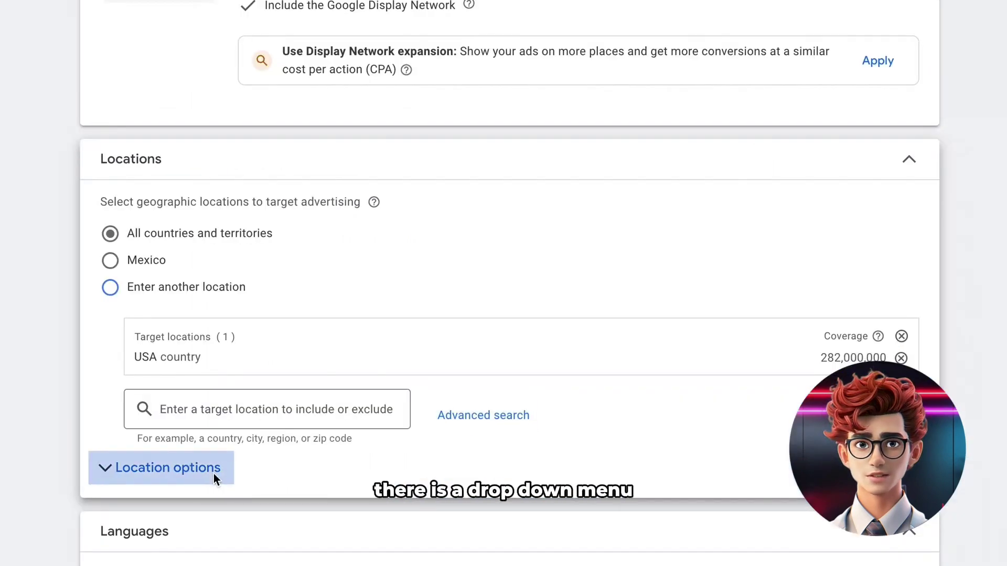
Review the location targeting options, keeping Presence or interest.
click(213, 473)
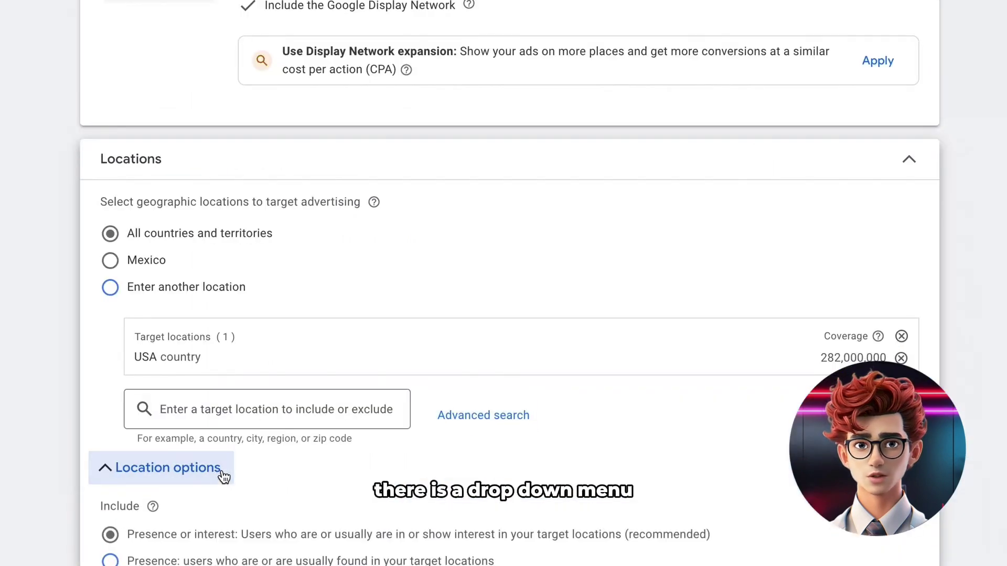
scroll(224, 474, down, 2)
click(114, 462)
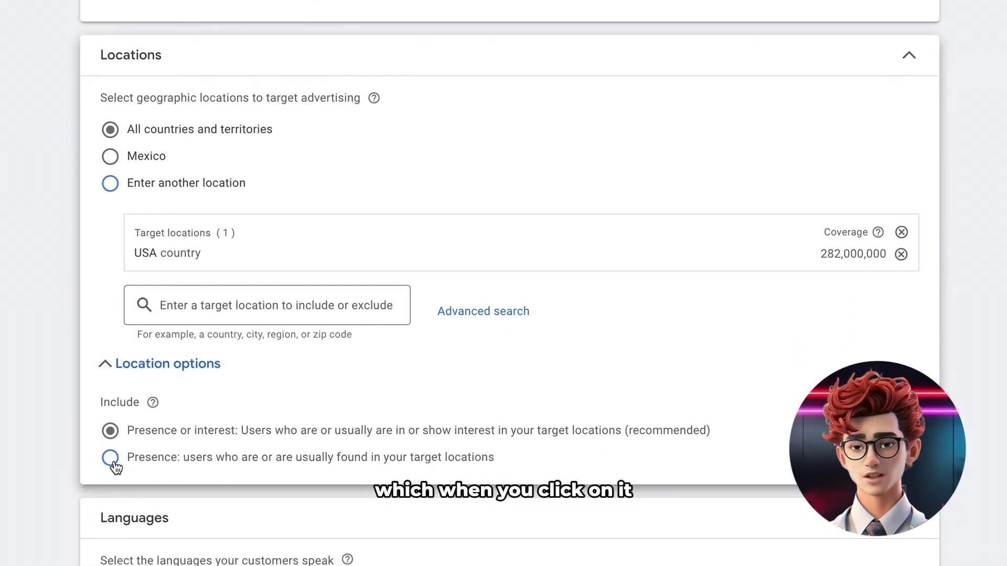
click(111, 432)
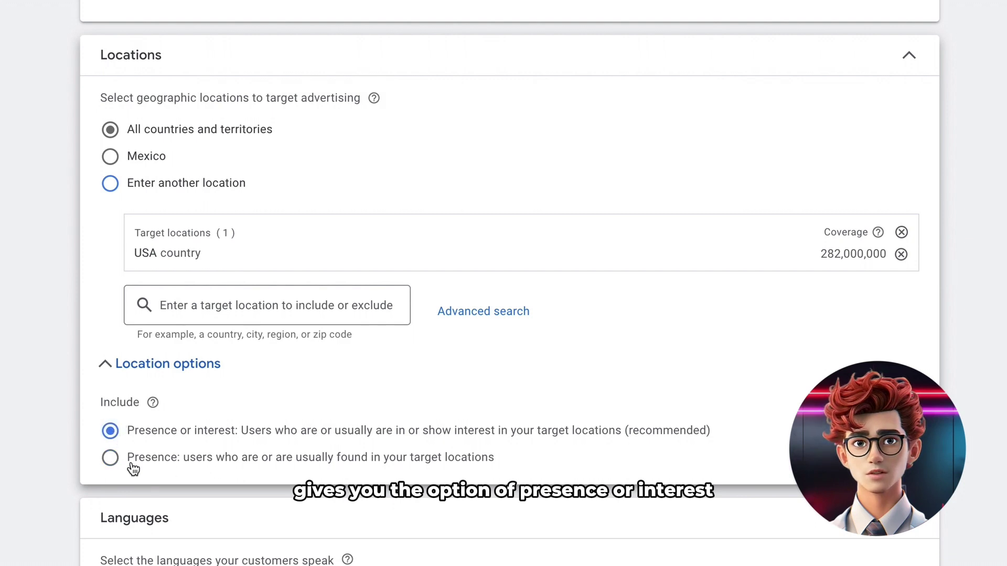
click(109, 460)
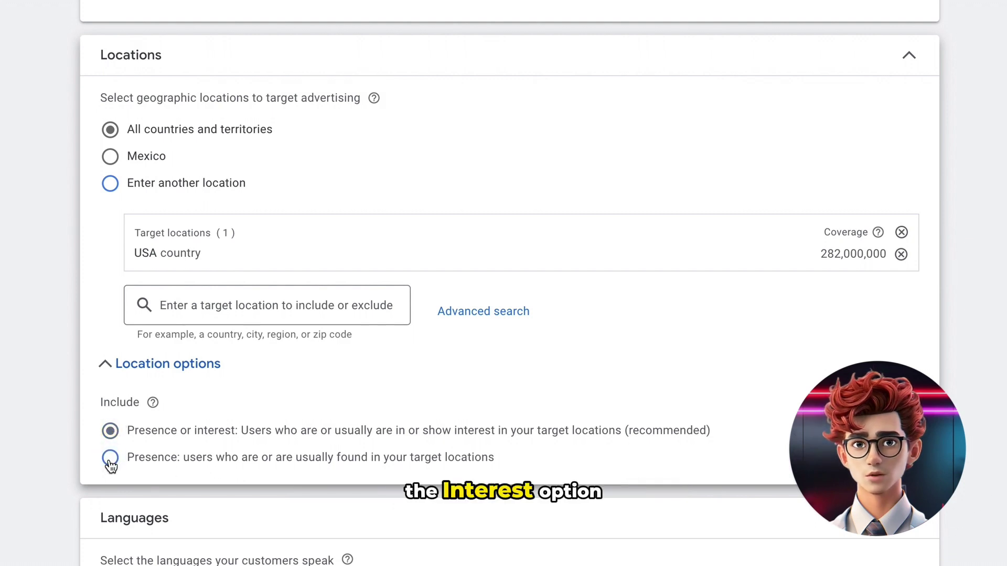
scroll(111, 465, down, 3)
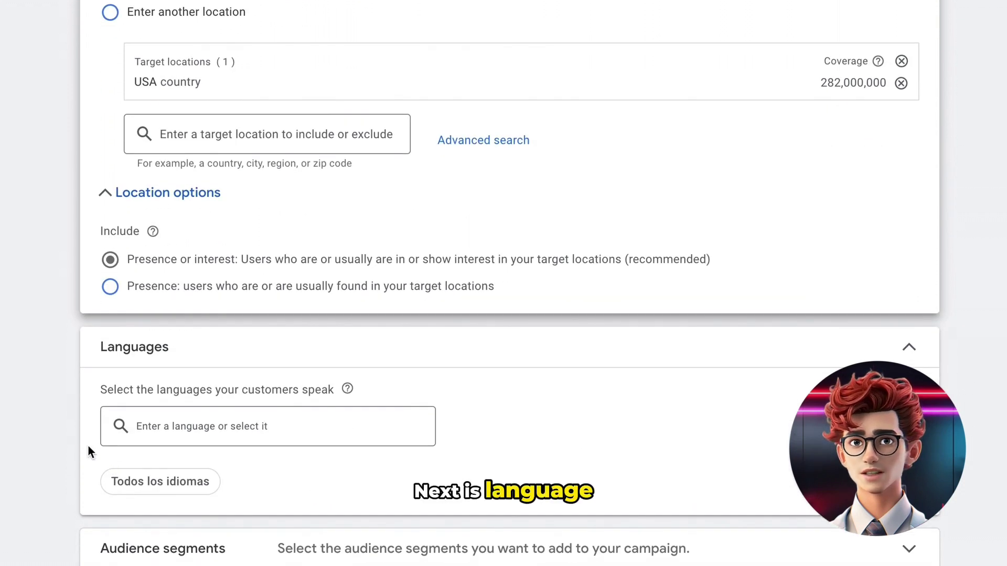
Add Spanish alongside English as the campaign's target languages.
scroll(90, 450, down, 3)
click(227, 279)
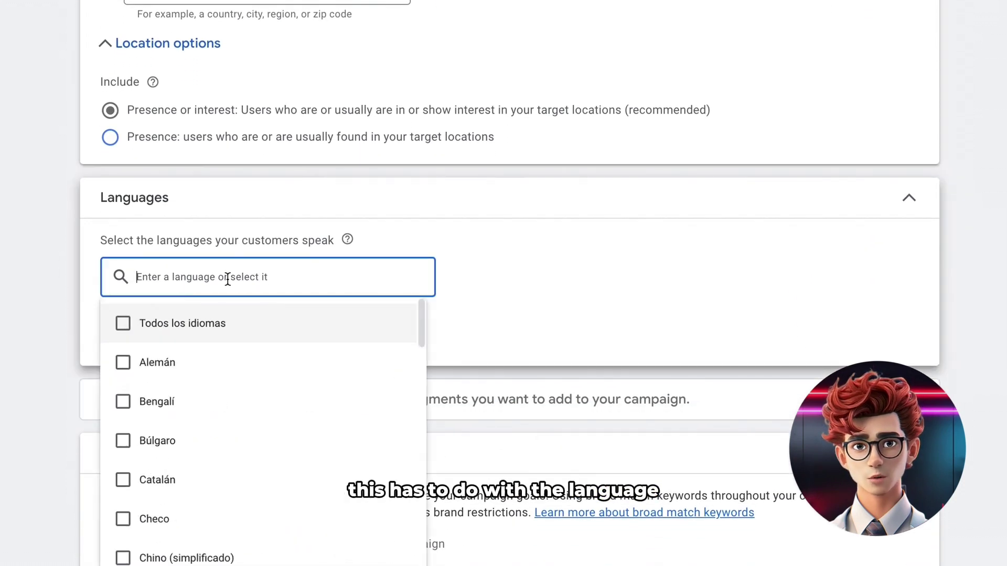
scroll(220, 431, down, 10)
scroll(189, 362, up, 5)
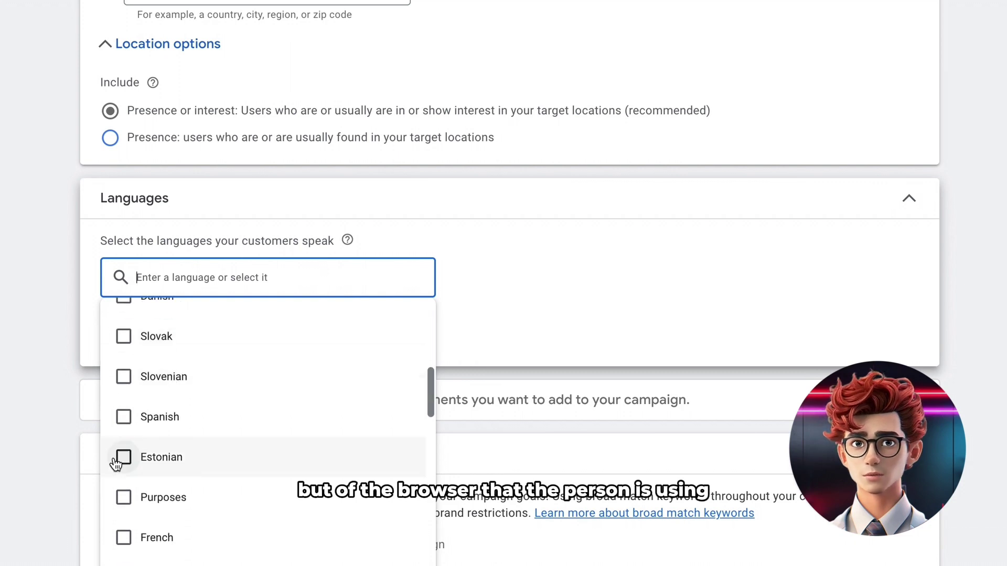
click(124, 414)
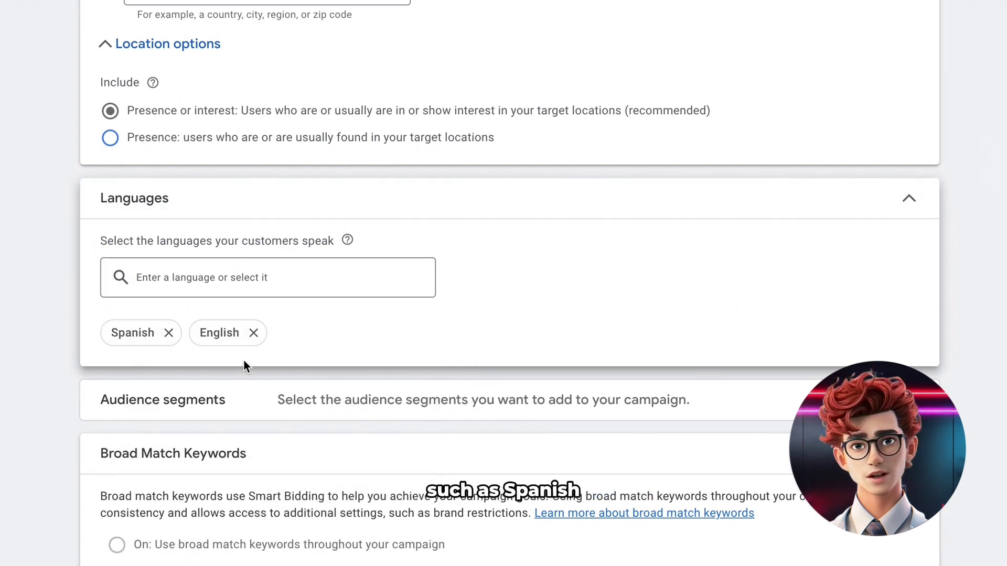
scroll(426, 338, down, 2)
Add In a relationship and education segments from the Who are they demographics.
click(908, 304)
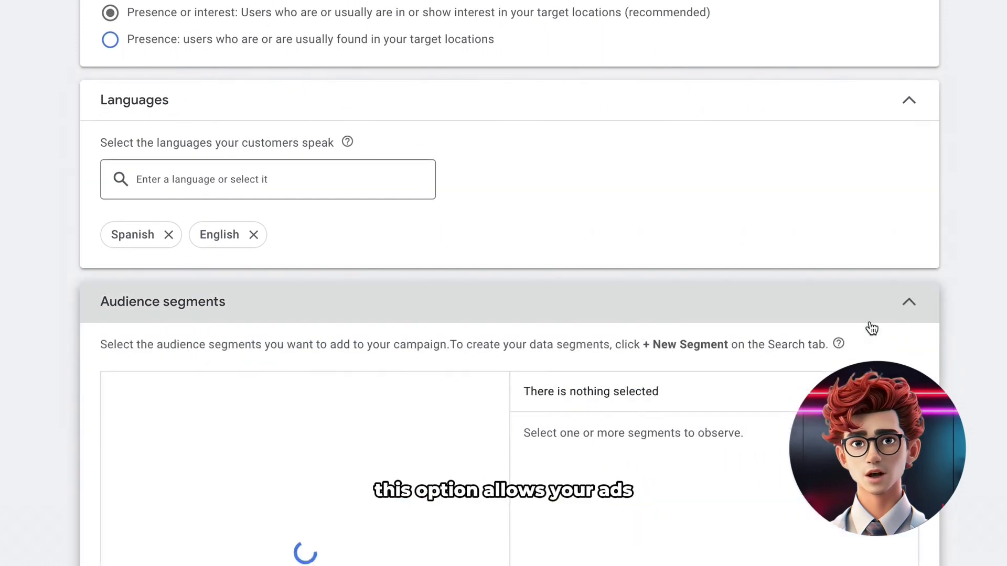
scroll(429, 422, down, 5)
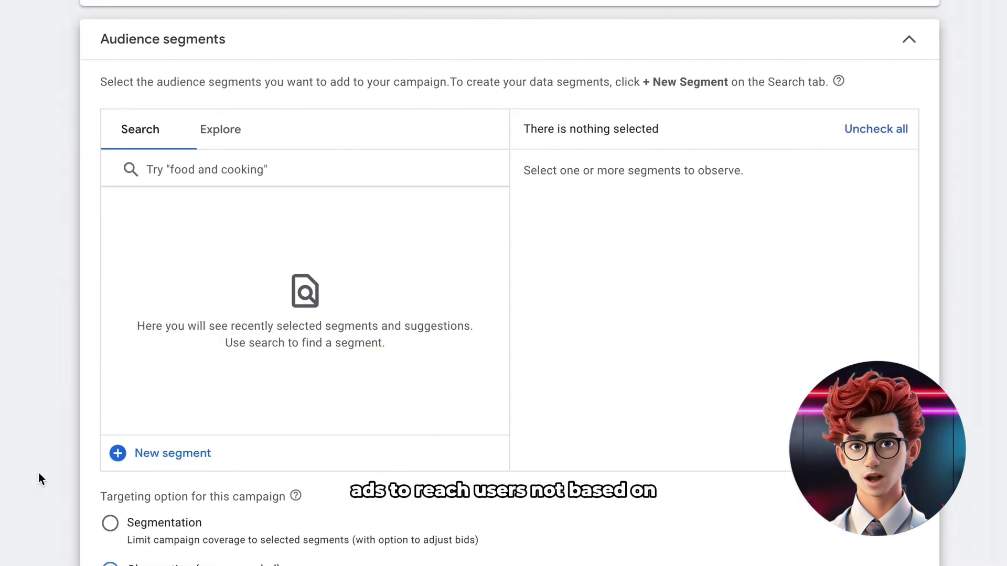
click(209, 171)
click(220, 139)
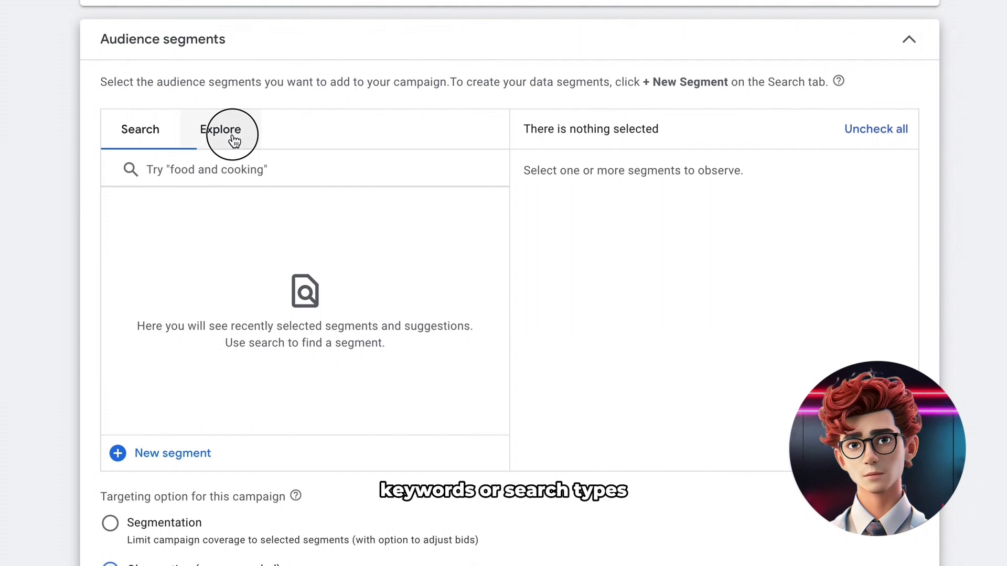
click(291, 195)
click(220, 265)
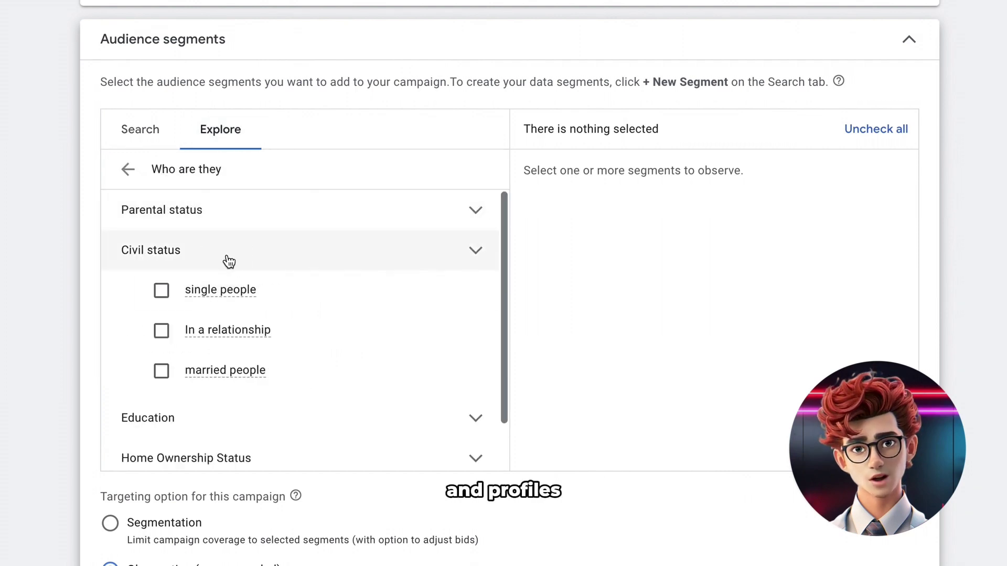
click(160, 331)
scroll(252, 346, down, 2)
click(226, 302)
scroll(227, 301, down, 1)
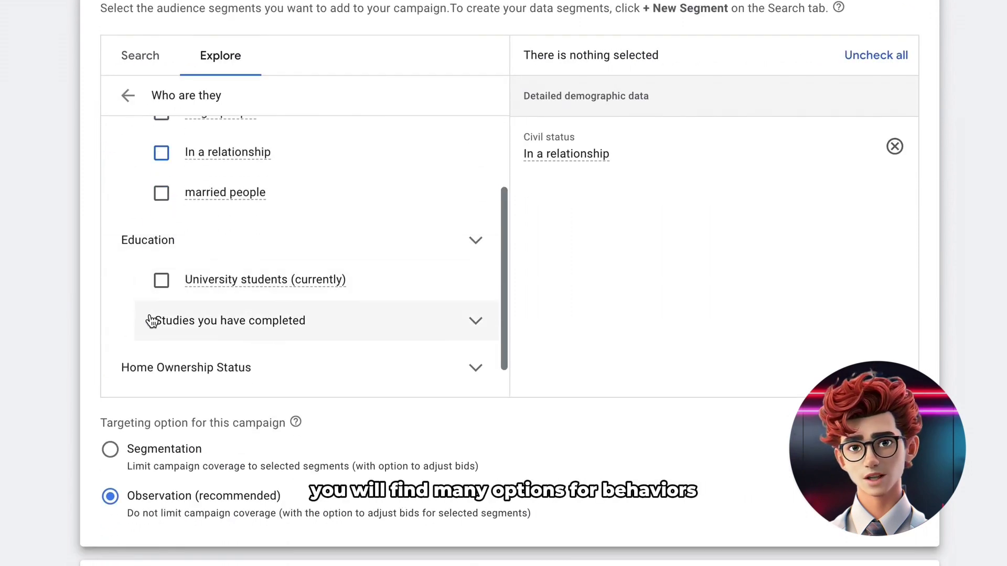
click(160, 322)
scroll(198, 322, down, 2)
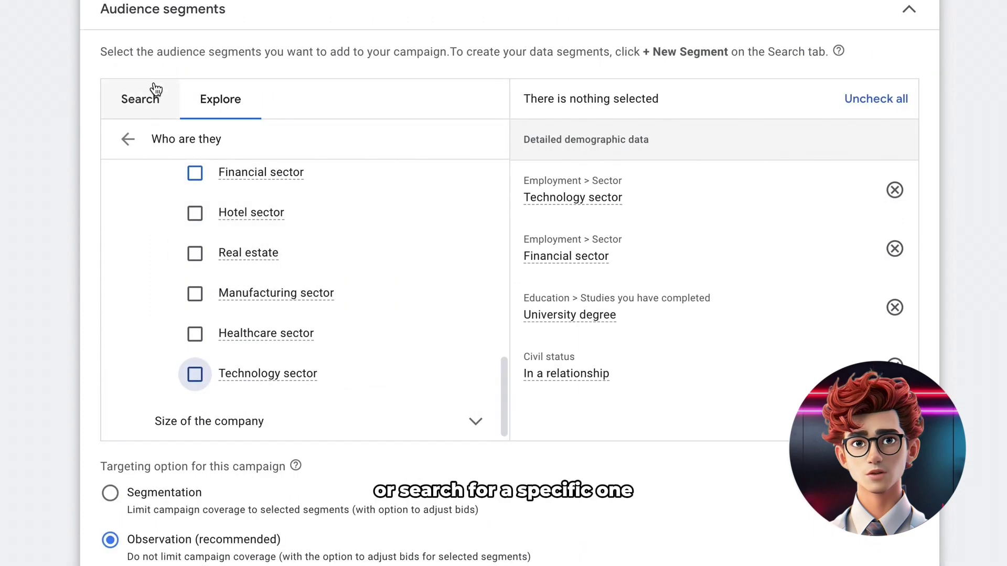
Search 'food' and add the Restaurant food delivery and takeaway segment.
click(152, 95)
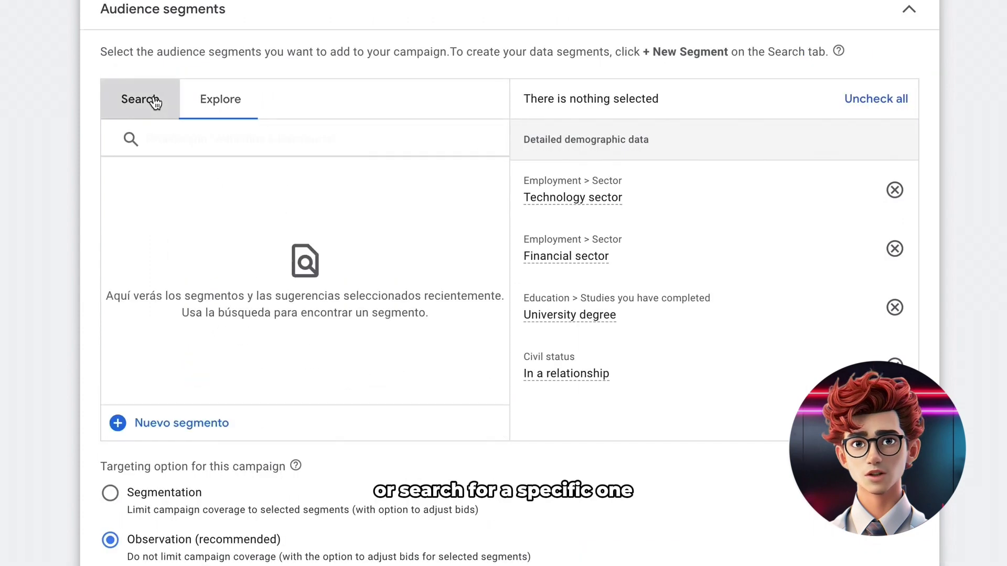
text(food)
click(131, 339)
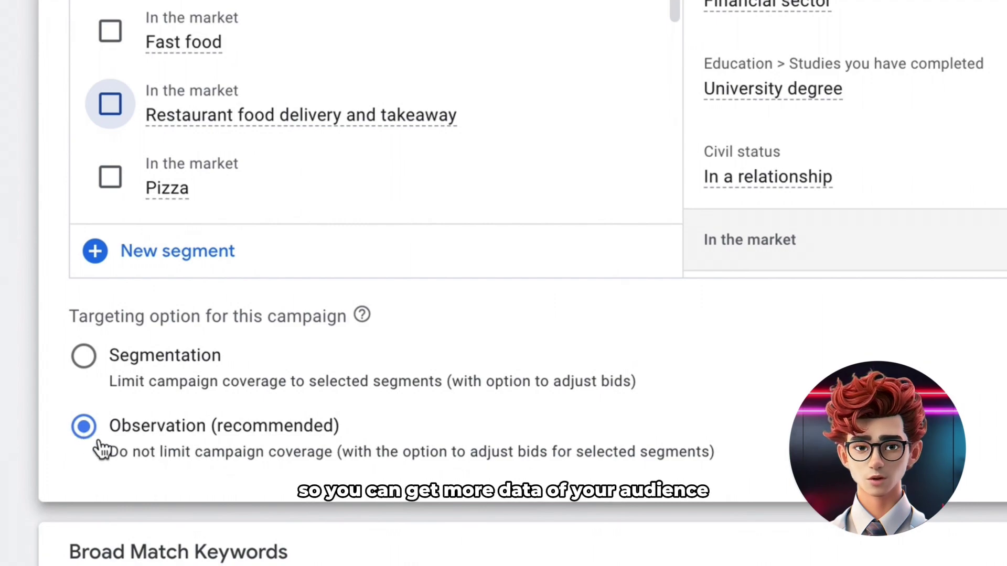
scroll(101, 450, down, 5)
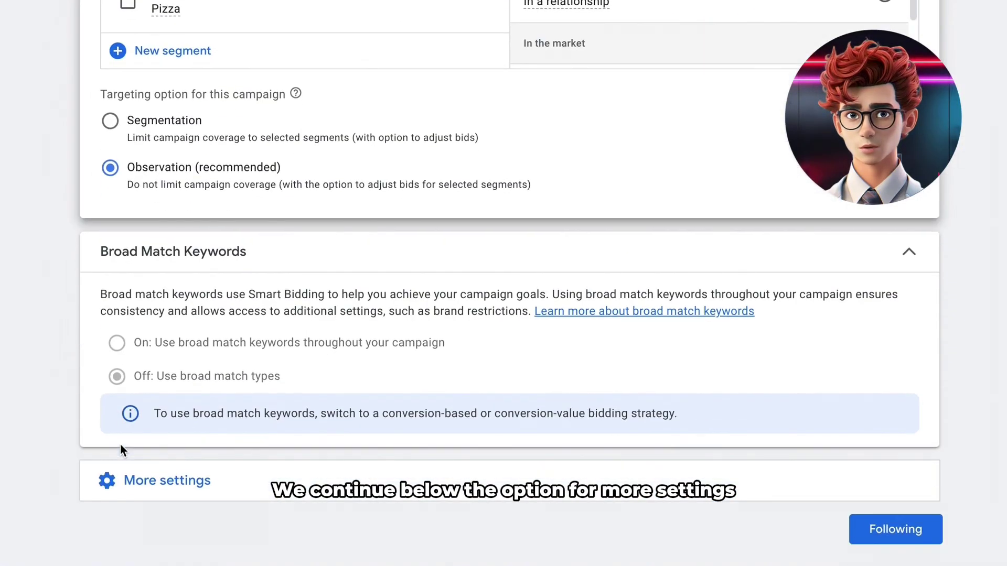
Keep optimized ad rotation and leave the campaign with no end date.
click(201, 492)
scroll(201, 492, down, 3)
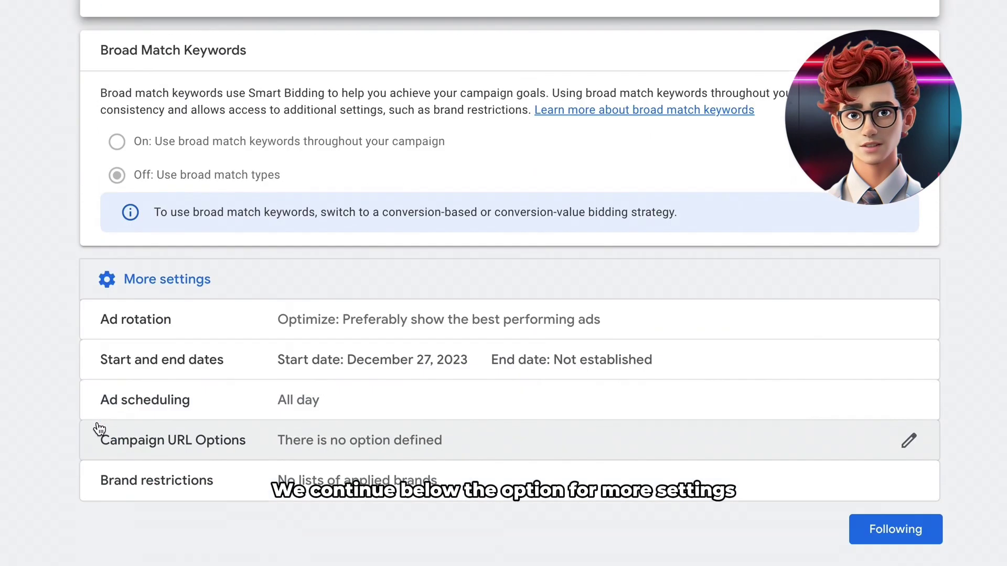
click(336, 330)
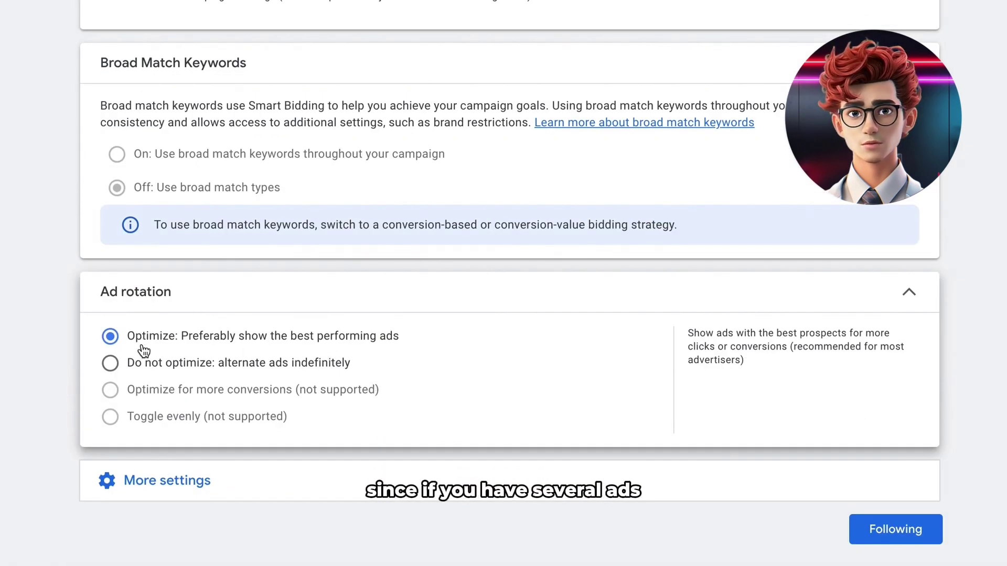
click(912, 296)
click(403, 376)
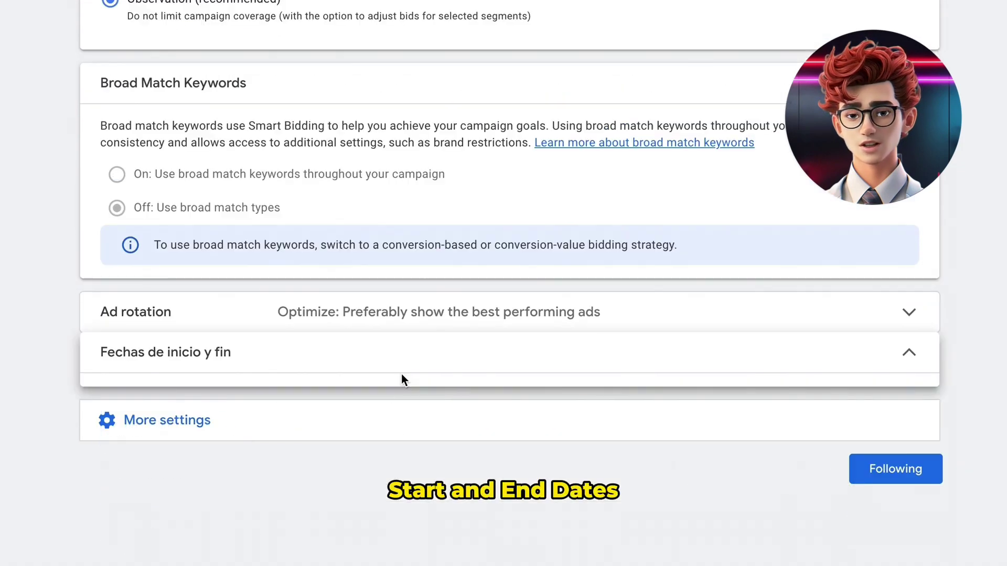
scroll(357, 416, down, 3)
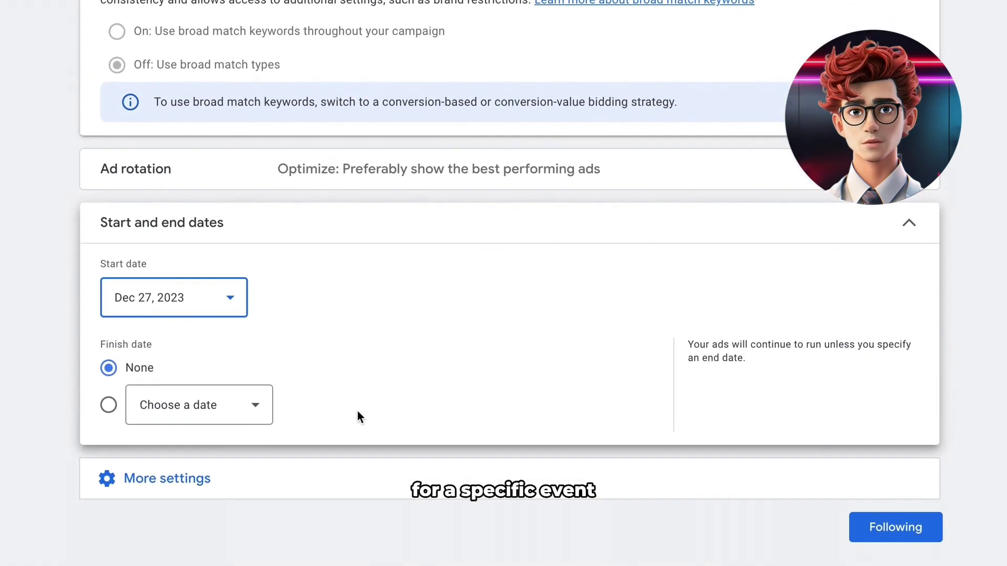
click(143, 421)
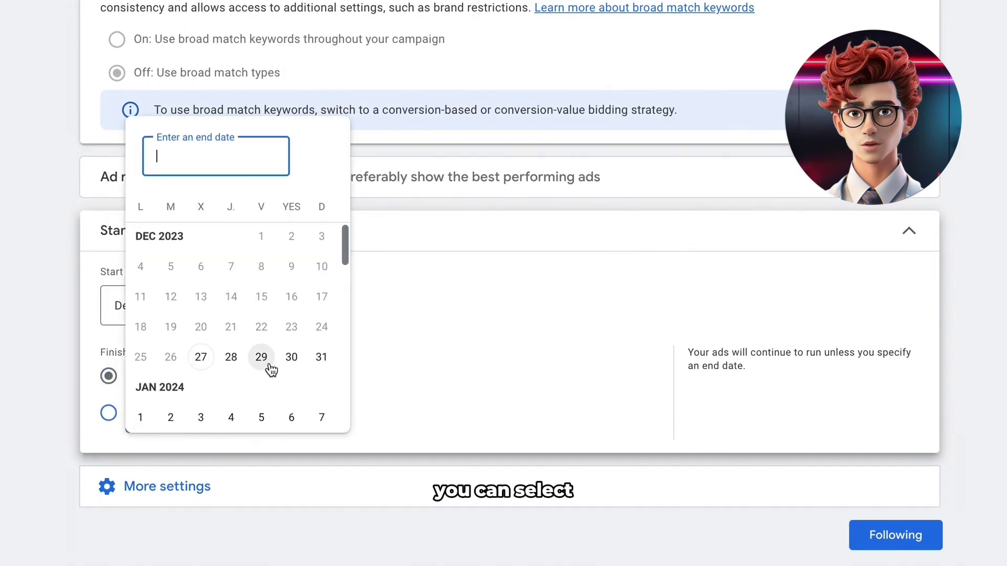
key(Escape)
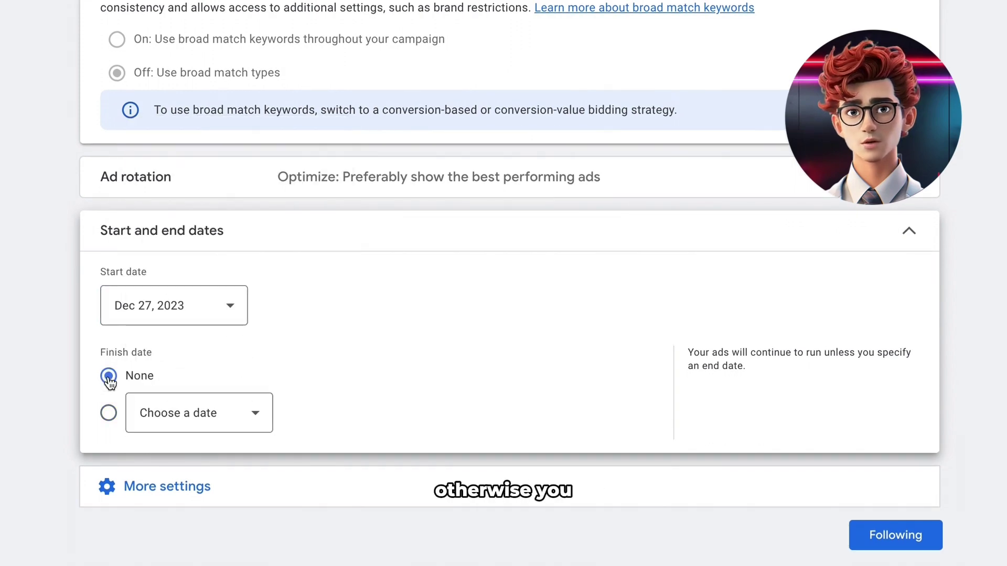
click(908, 231)
click(337, 430)
Leave ad scheduling at All day and continue to keywords.
click(336, 462)
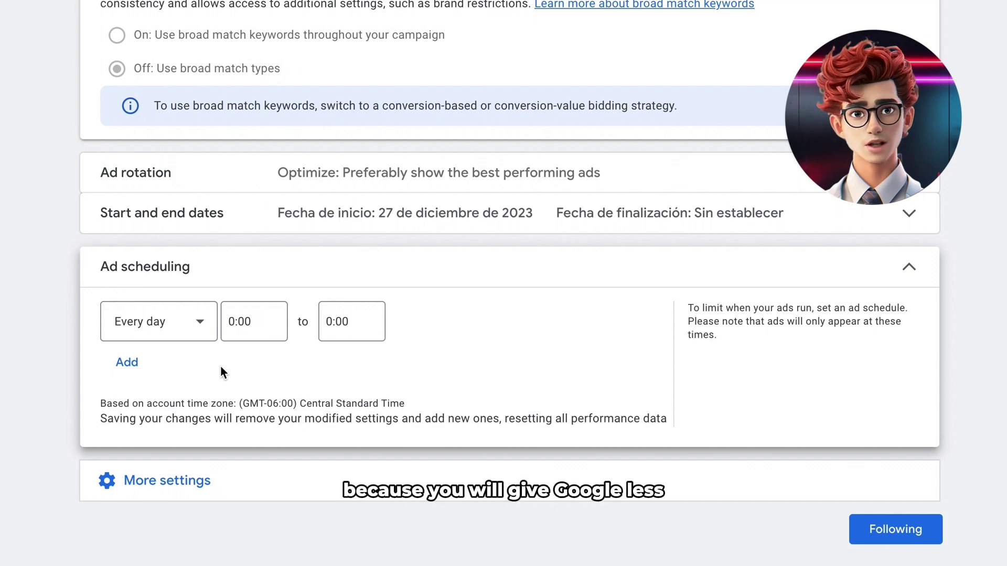
click(913, 270)
click(266, 475)
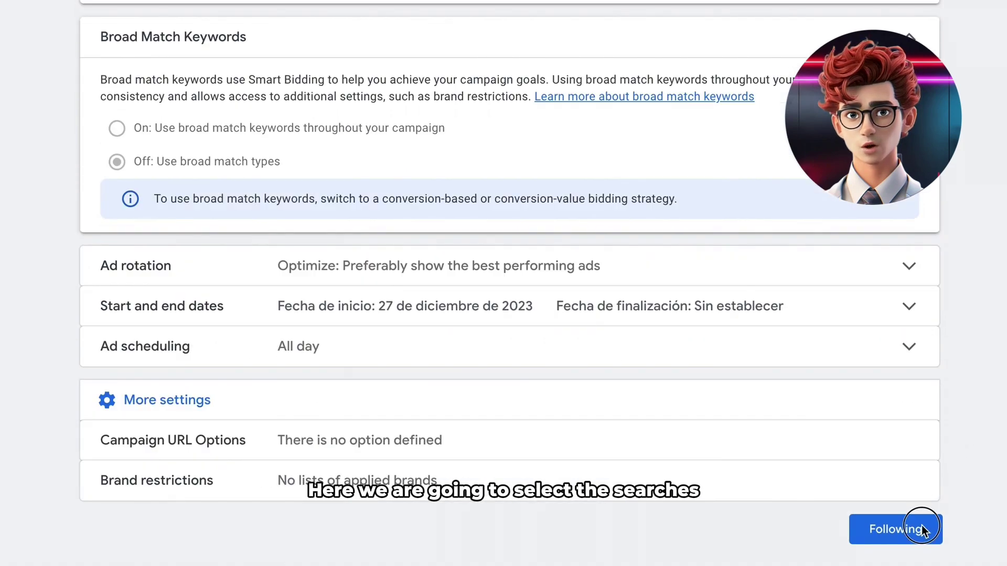
click(921, 531)
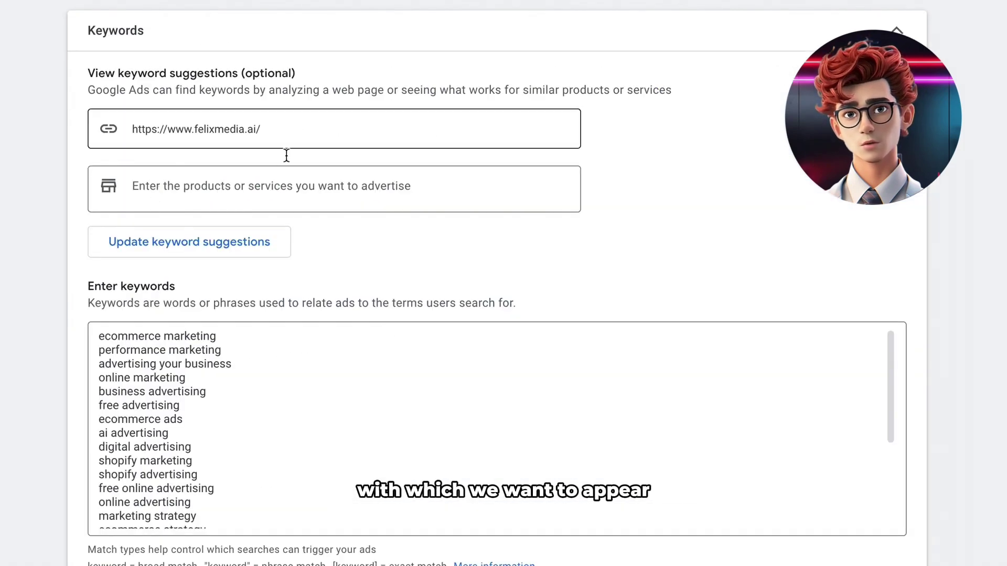
Replace the keyword list with suggestions for 'paid media consulting'.
click(256, 191)
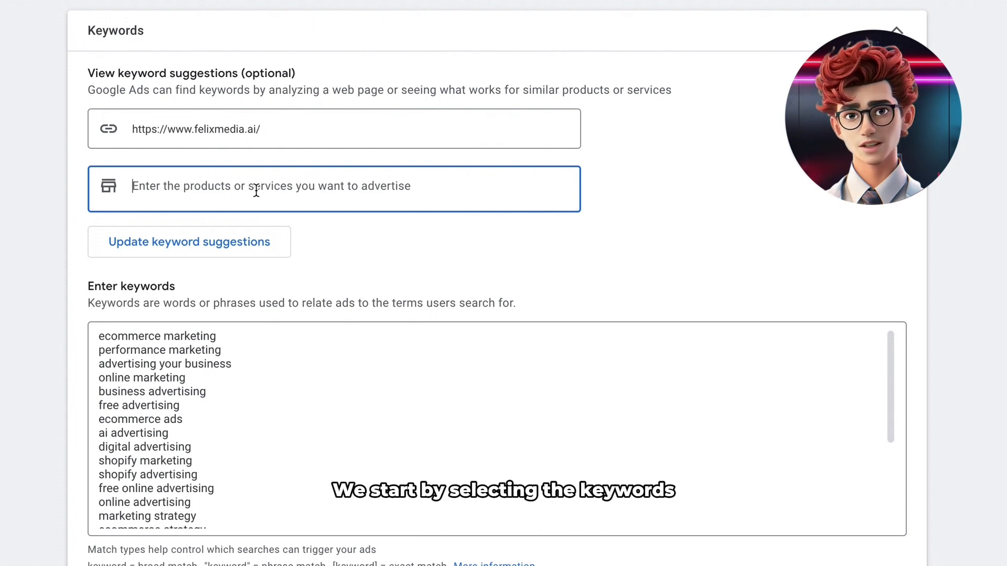
text(paid me)
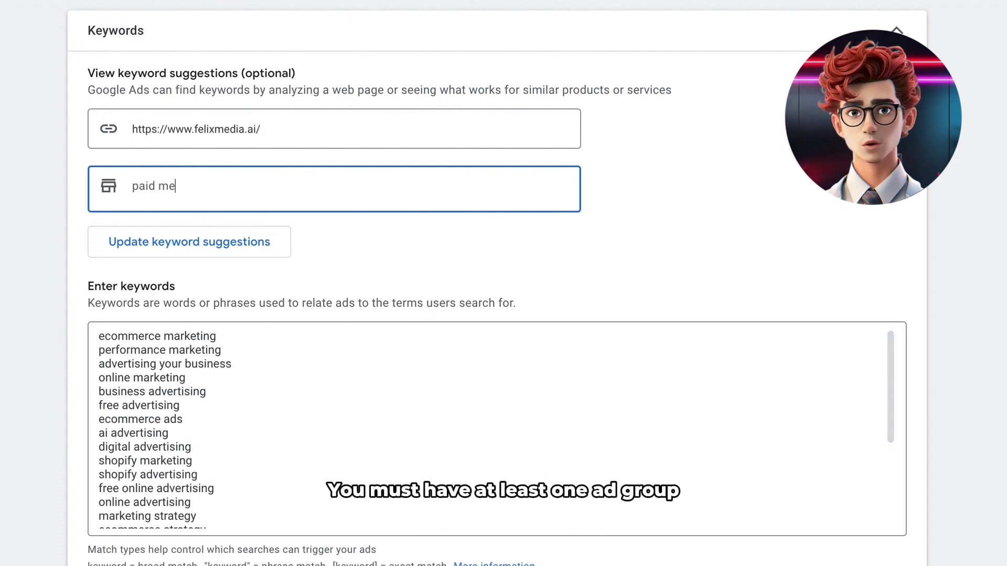
text(dia consulting)
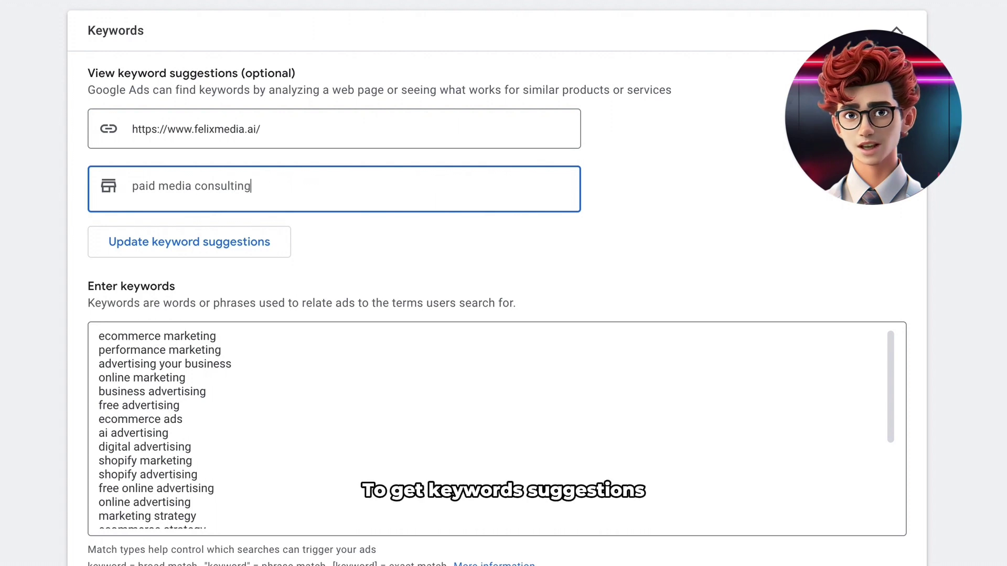
click(226, 256)
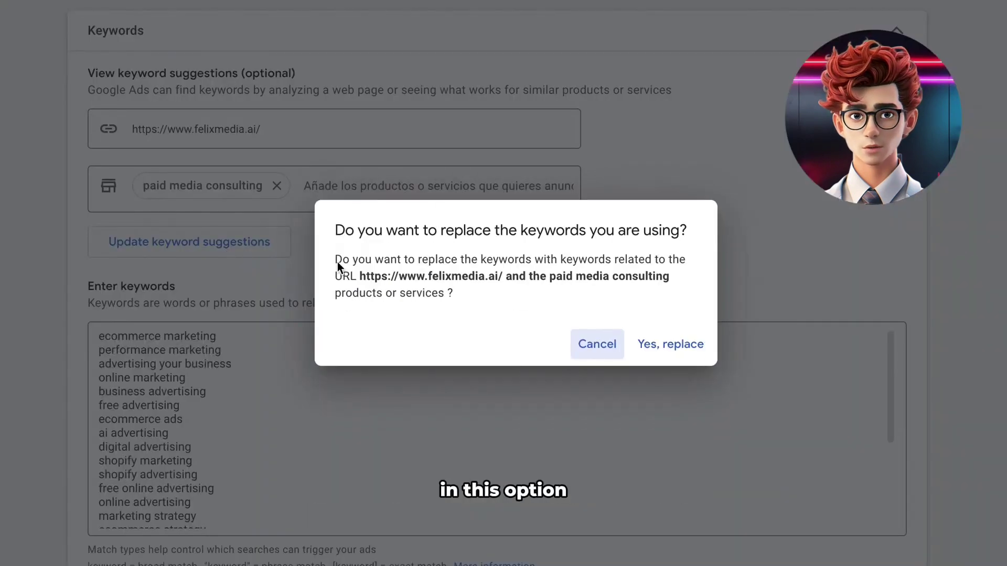
click(682, 344)
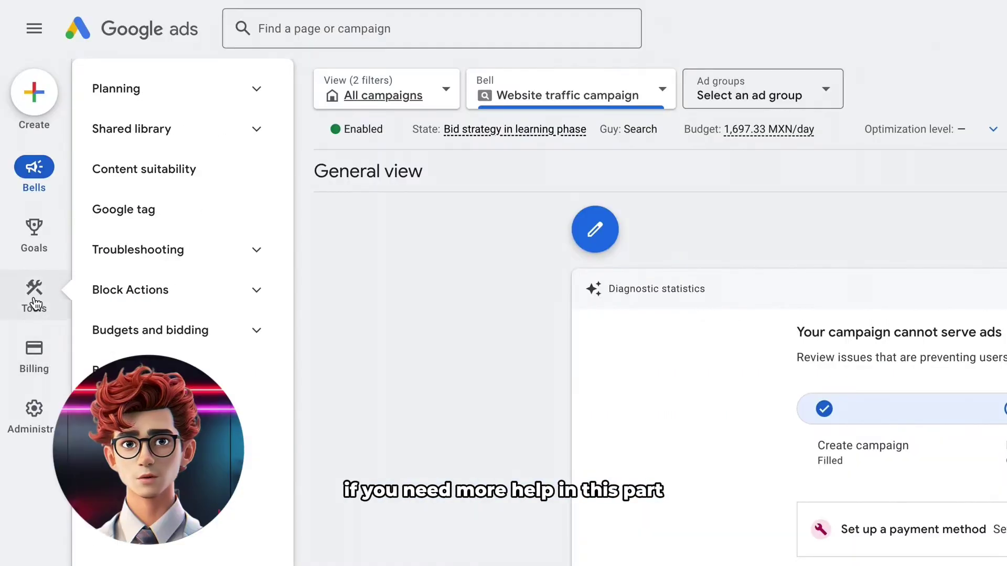
Open the Keyword planner under Planning to check keyword estimates.
click(252, 101)
click(179, 138)
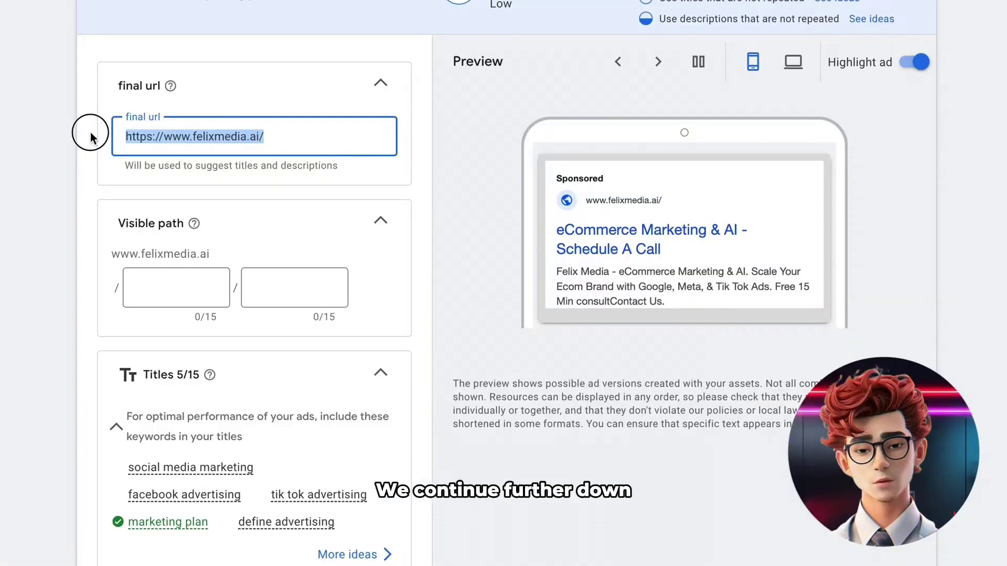
Paste the paid-media-consulting page as the ad's final URL.
text(paid-media-consulting)
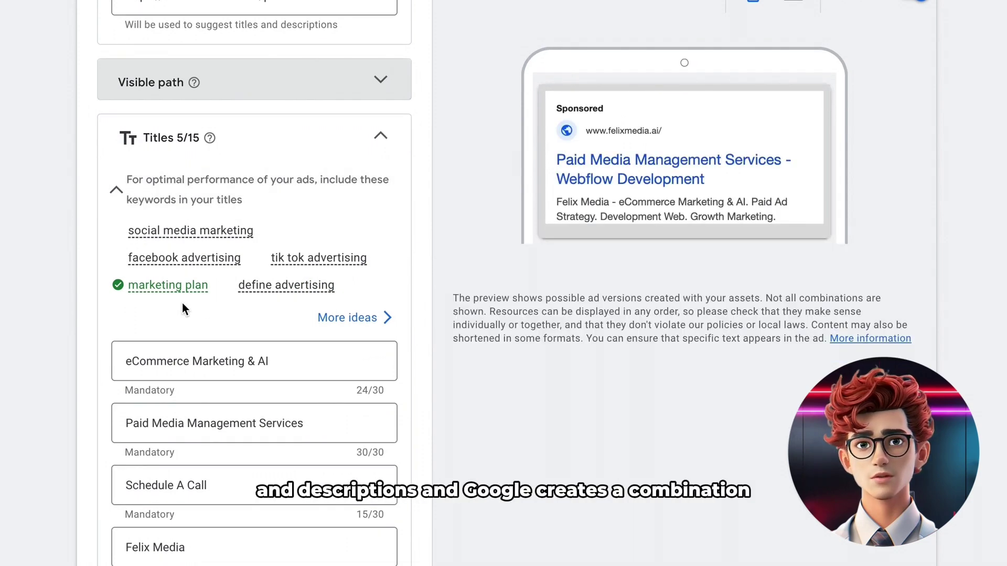
scroll(181, 303, down, 2)
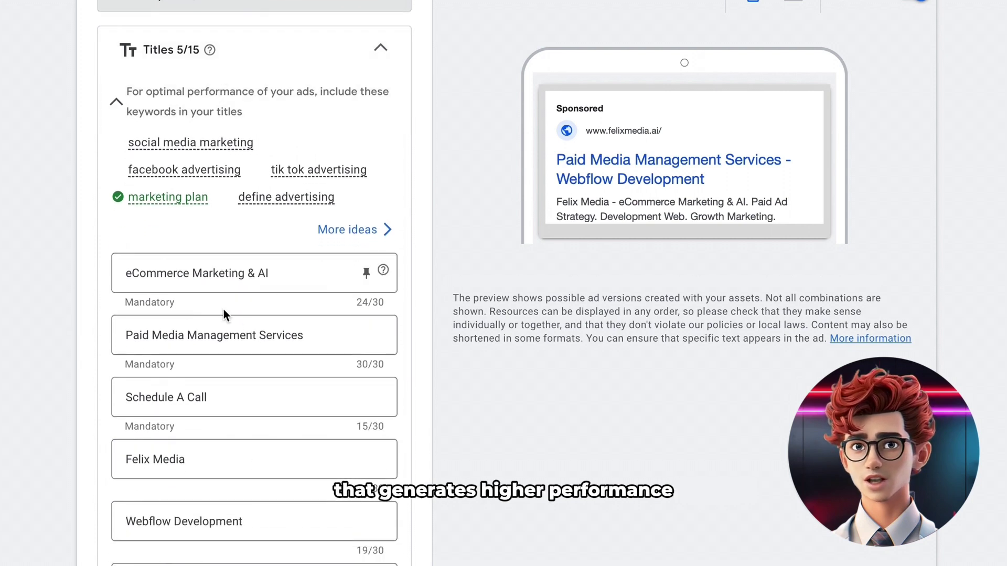
scroll(270, 392, down, 2)
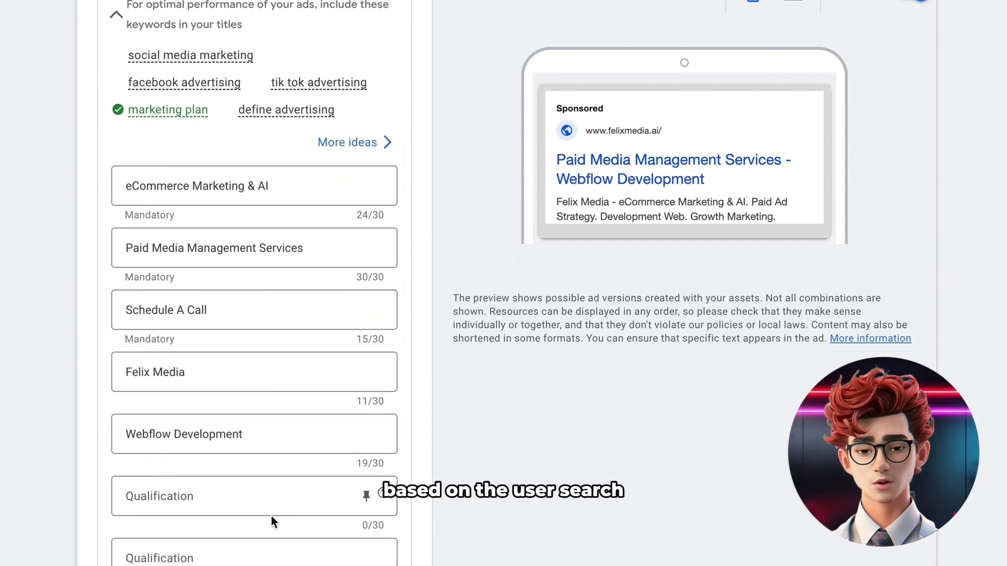
Replace the Webflow Development headline with 'Paid Media Strategy' and start a 'Paid Media Consulti' headline.
click(126, 435)
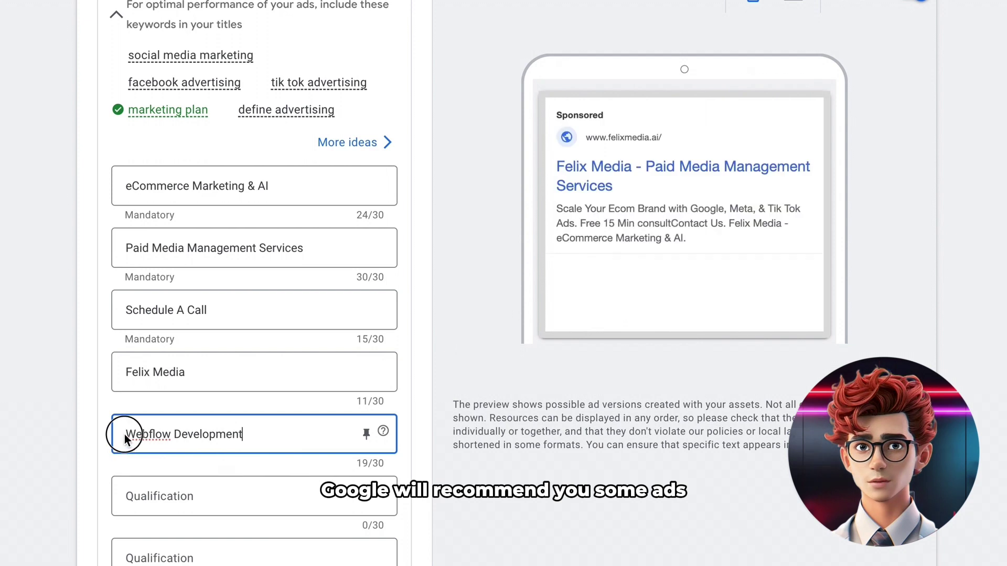
drag(189, 430, 111, 429)
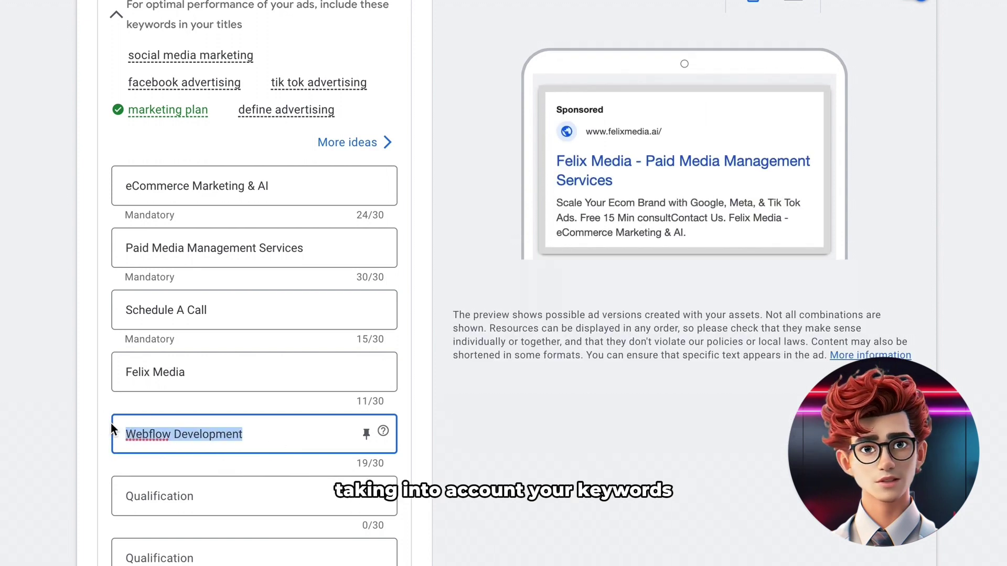
text(Paid Media )
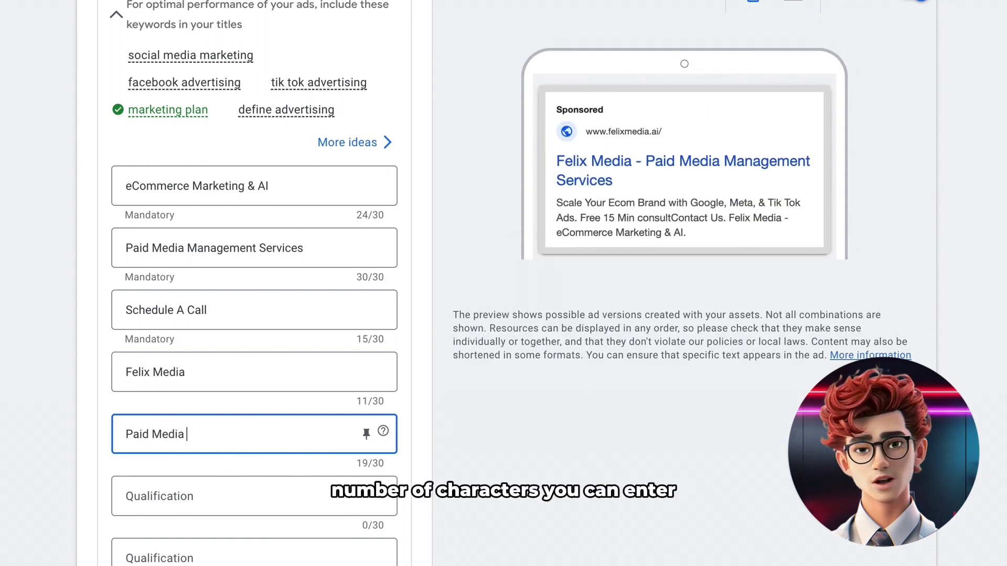
text(Strategy)
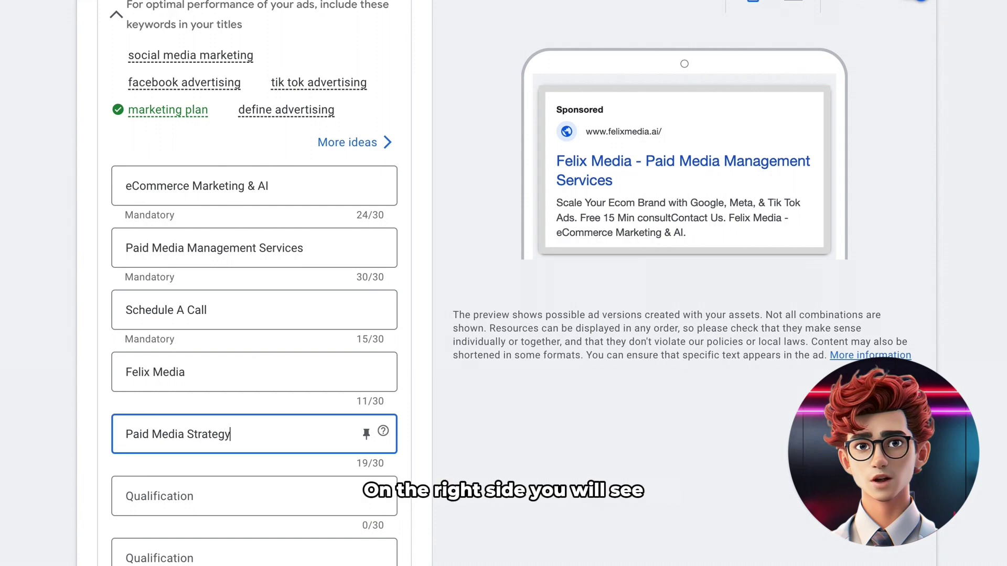
click(158, 496)
text(Paid Media Consulti)
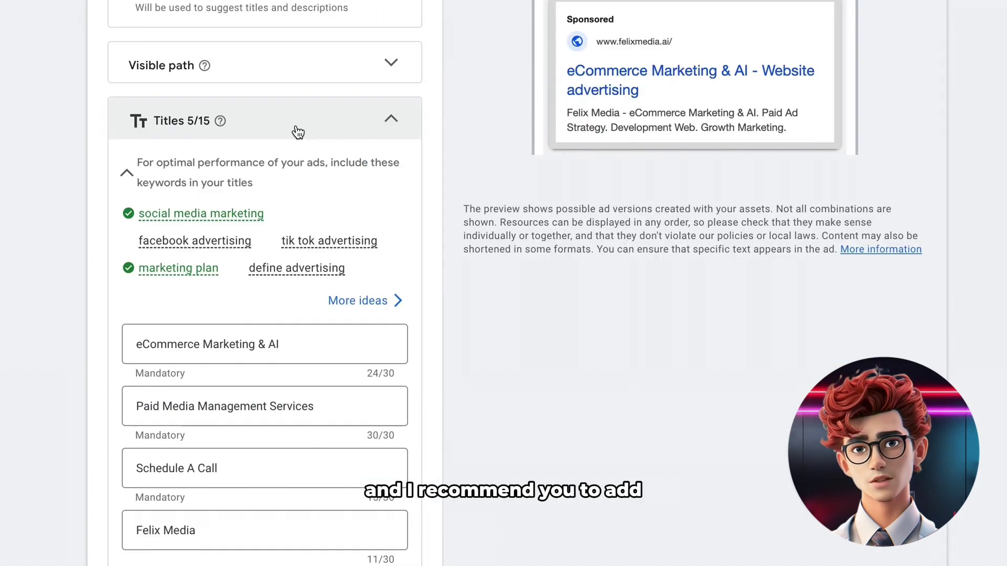
scroll(296, 125, down, 8)
scroll(296, 129, down, 10)
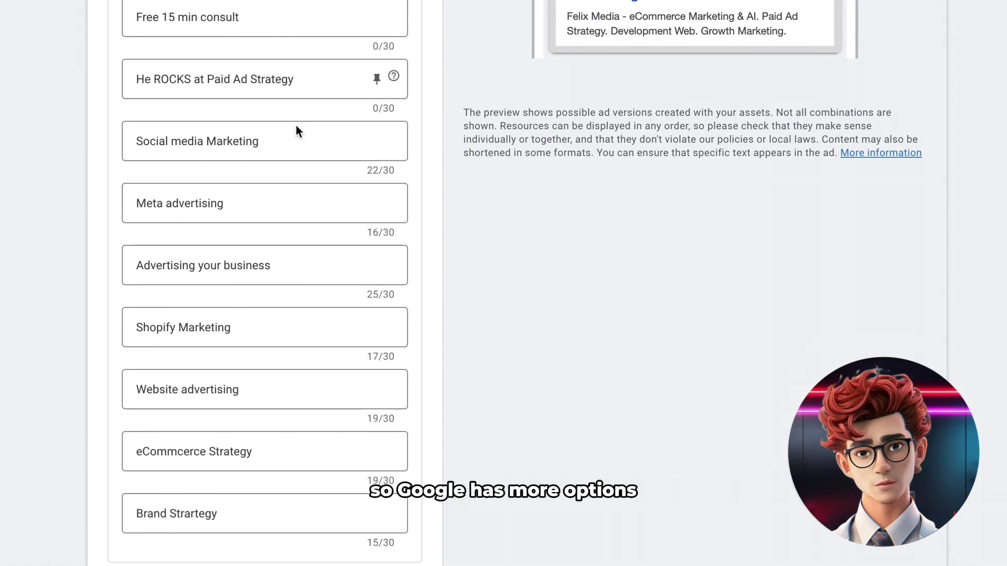
Add the suggested ad-account optimization idea as the fourth description.
scroll(296, 126, down, 4)
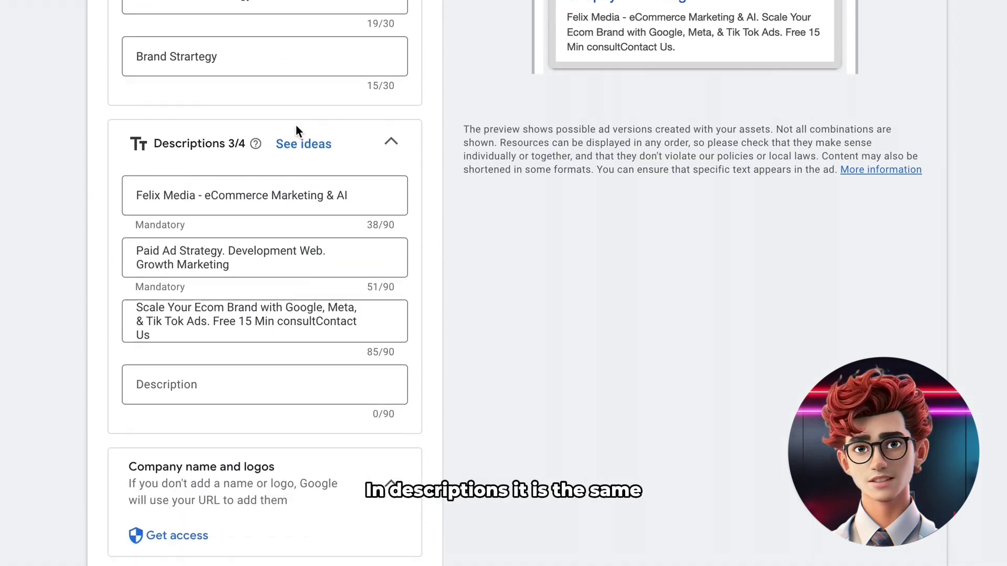
click(199, 268)
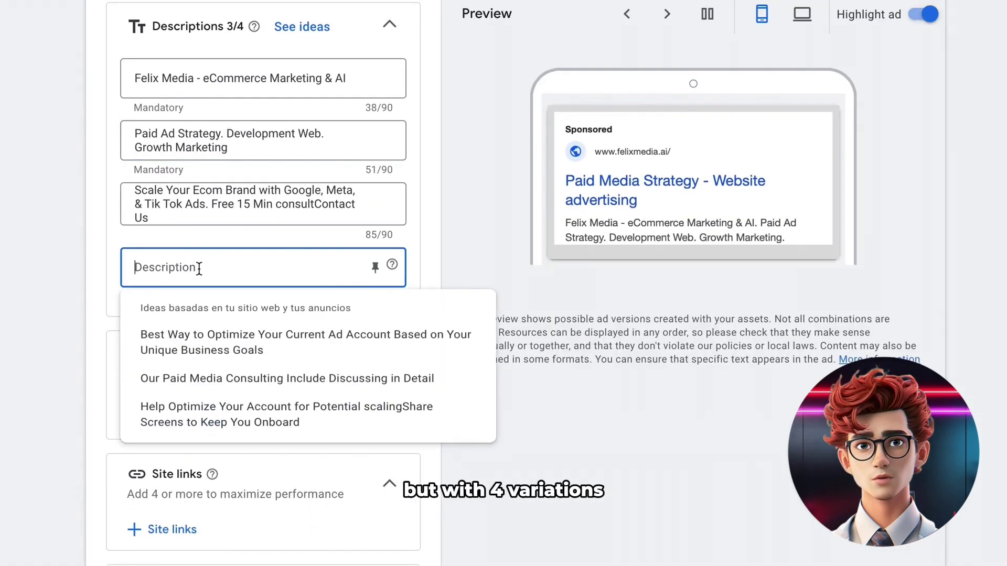
click(223, 352)
Review the promotion, price and call assets, then finish the ad.
scroll(436, 443, down, 2)
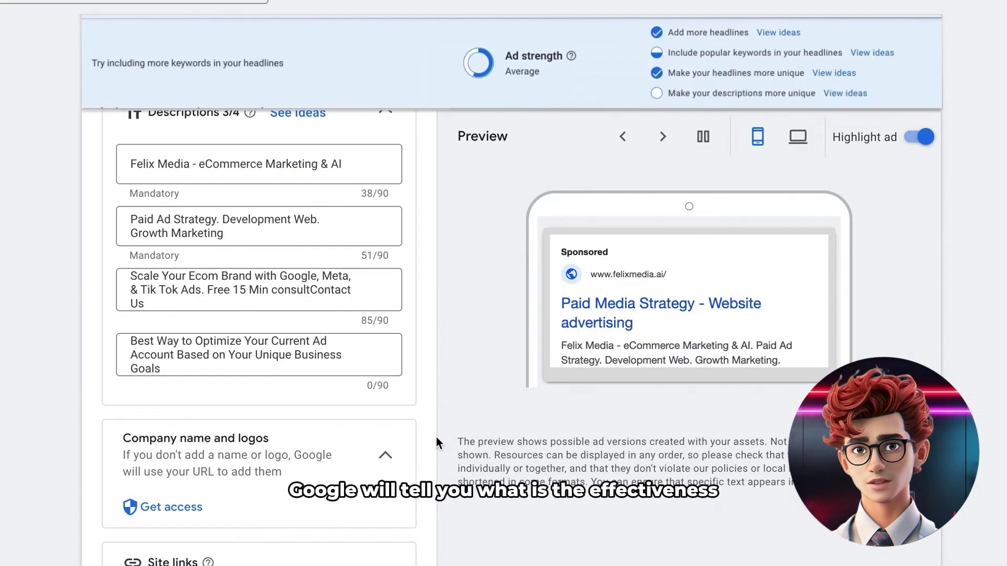
scroll(436, 443, up, 1)
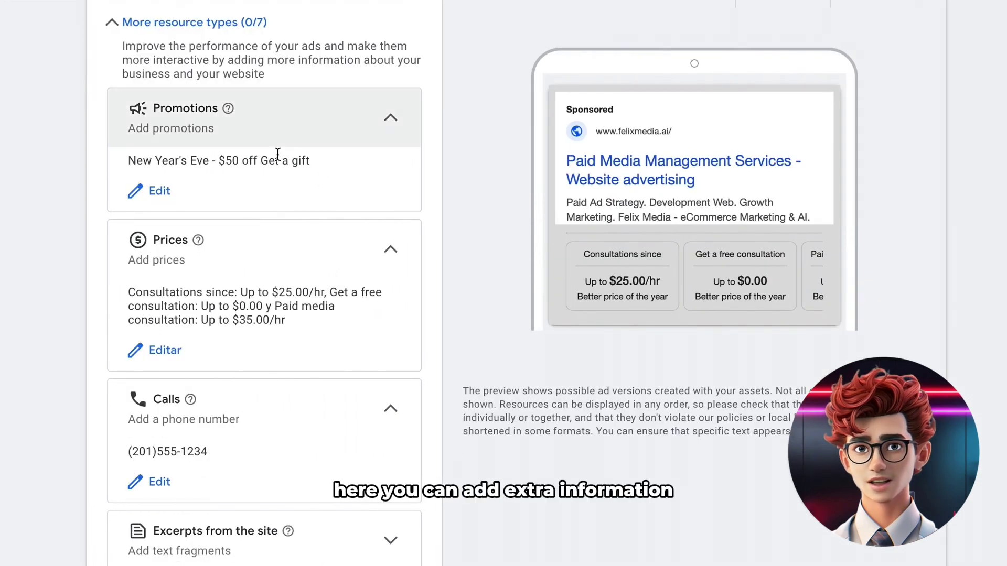
scroll(264, 314, down, 4)
scroll(264, 315, down, 1)
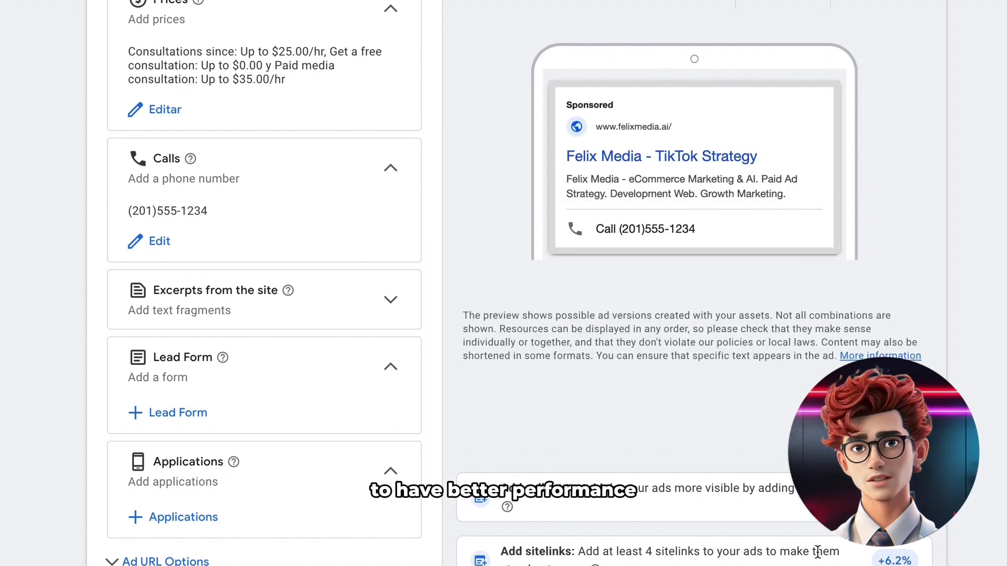
scroll(817, 552, down, 3)
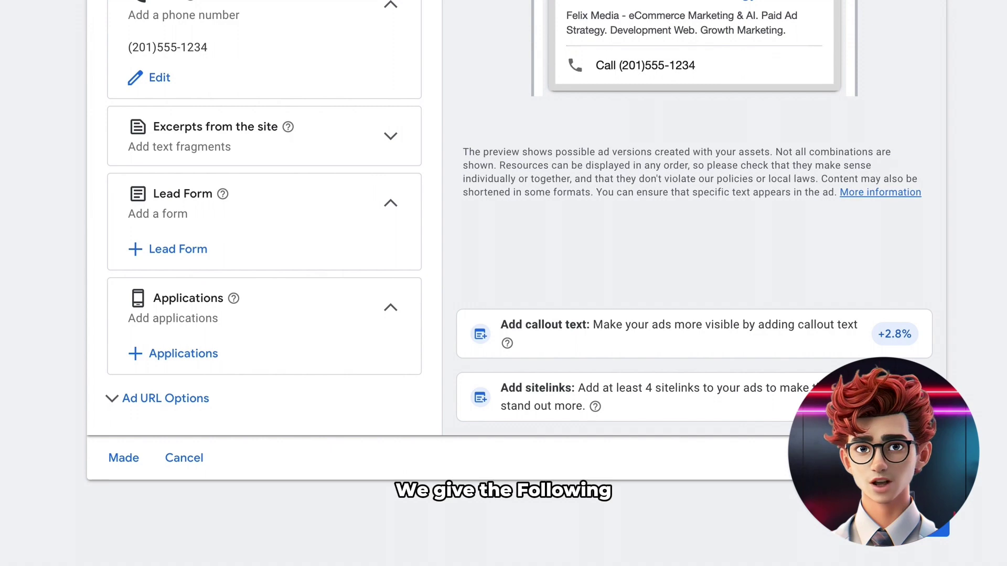
click(943, 529)
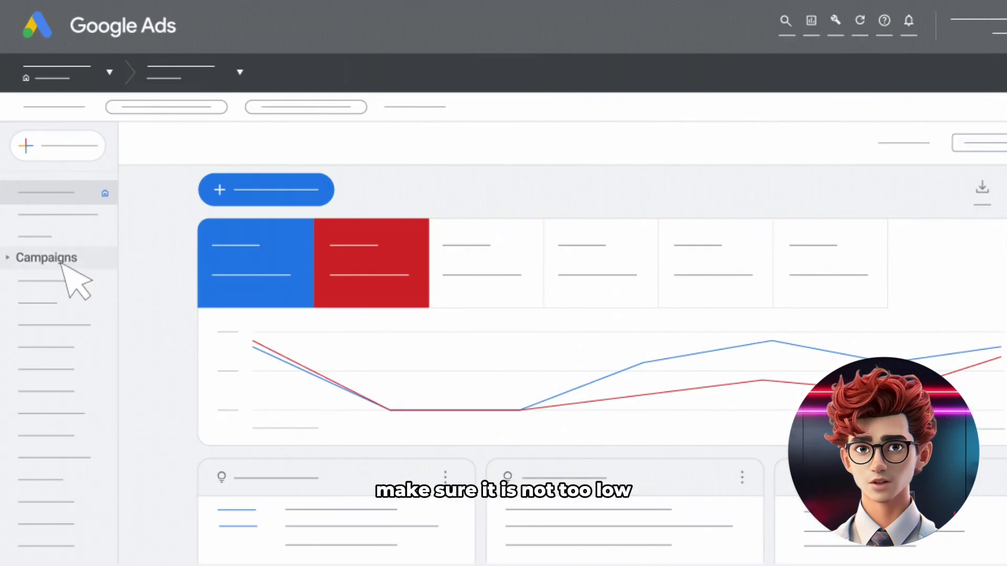
In Campaigns, change the $1.00/day budget to $2.00 and save it.
click(60, 262)
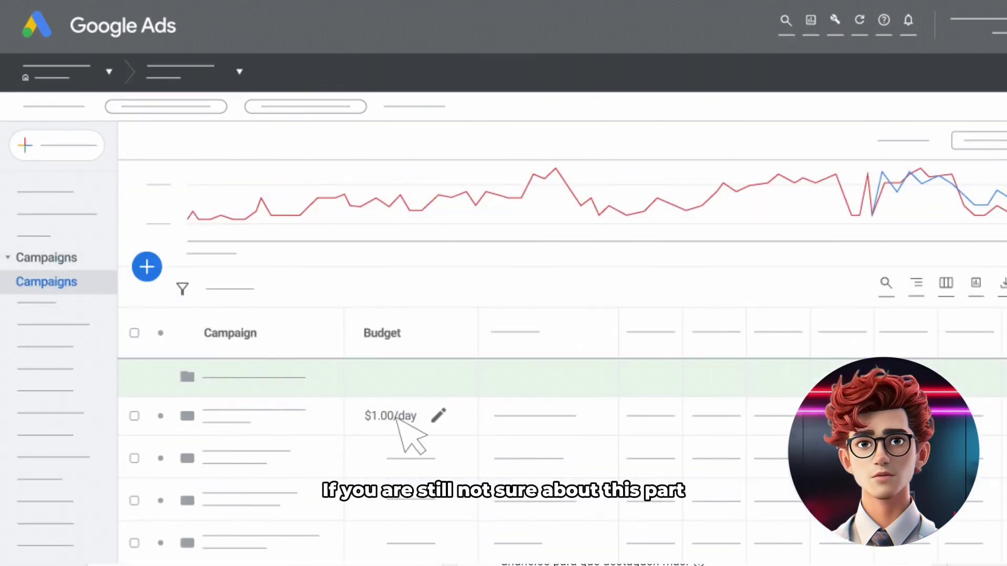
click(439, 414)
key(BackSpace)
key(BackSpace)
key(BackSpace)
key(BackSpace)
key(BackSpace)
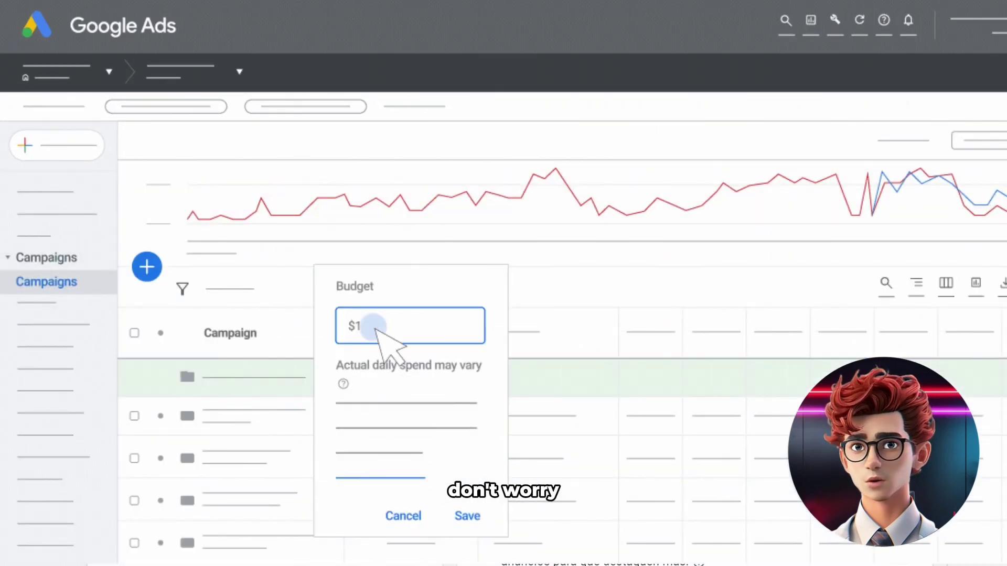
text($2.00)
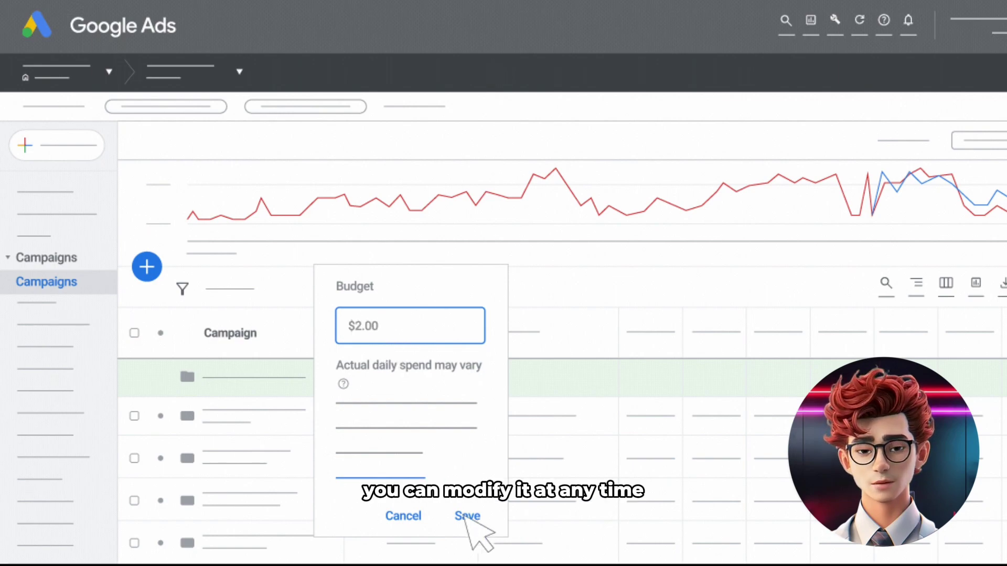
click(466, 517)
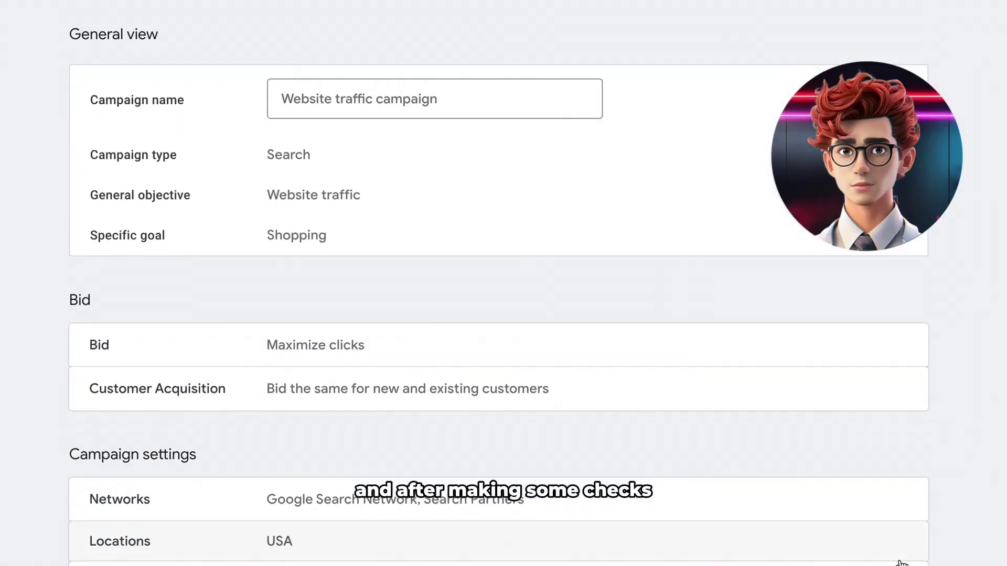
Check the Website traffic campaign's review summary and publish the campaign.
scroll(900, 563, down, 8)
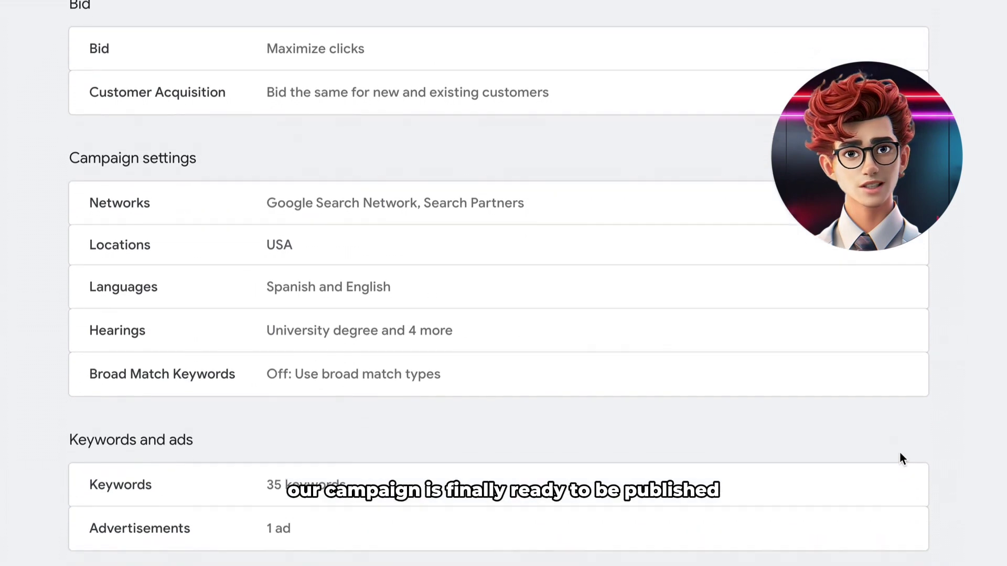
scroll(900, 320, down, 1)
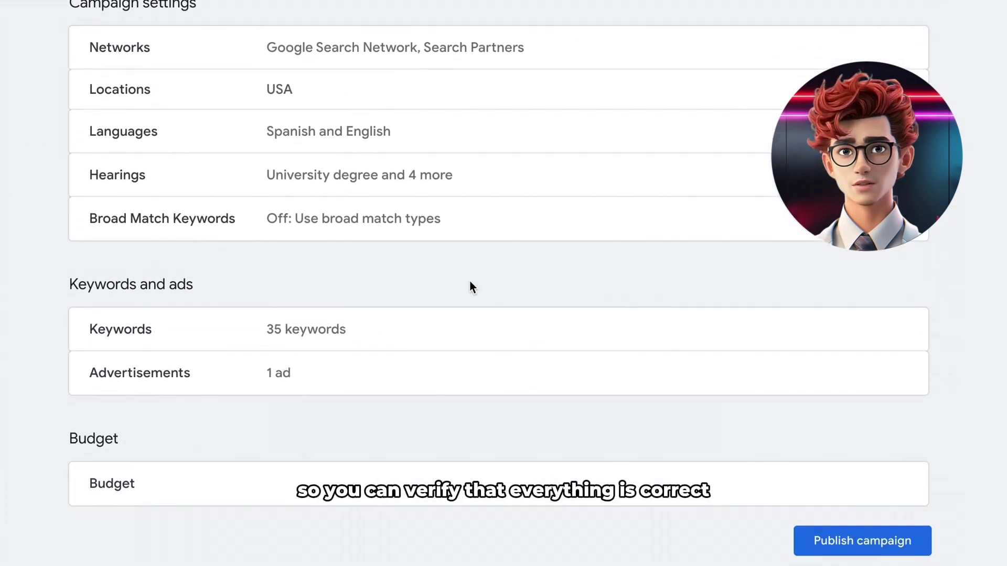
scroll(517, 477, up, 1)
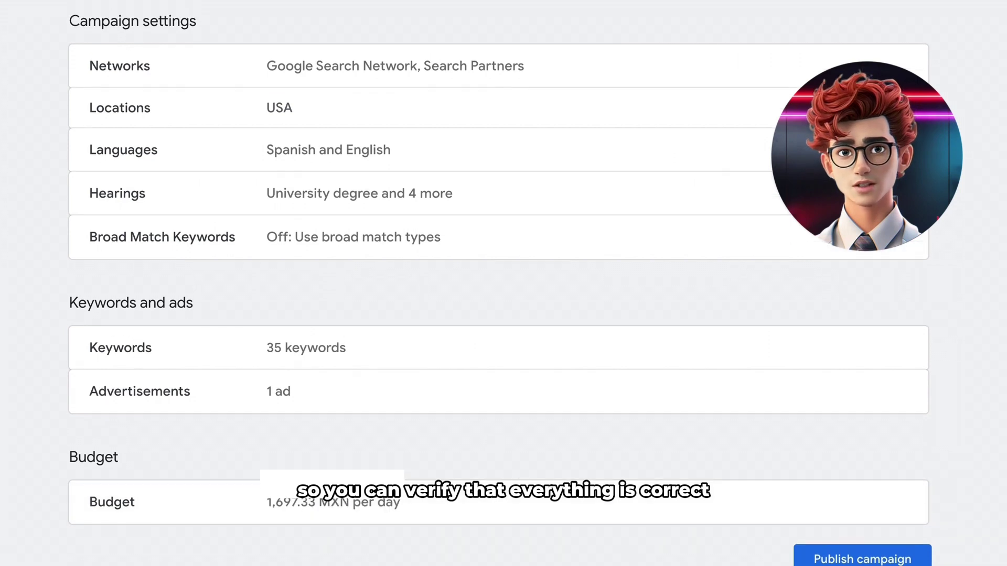
scroll(517, 477, down, 1)
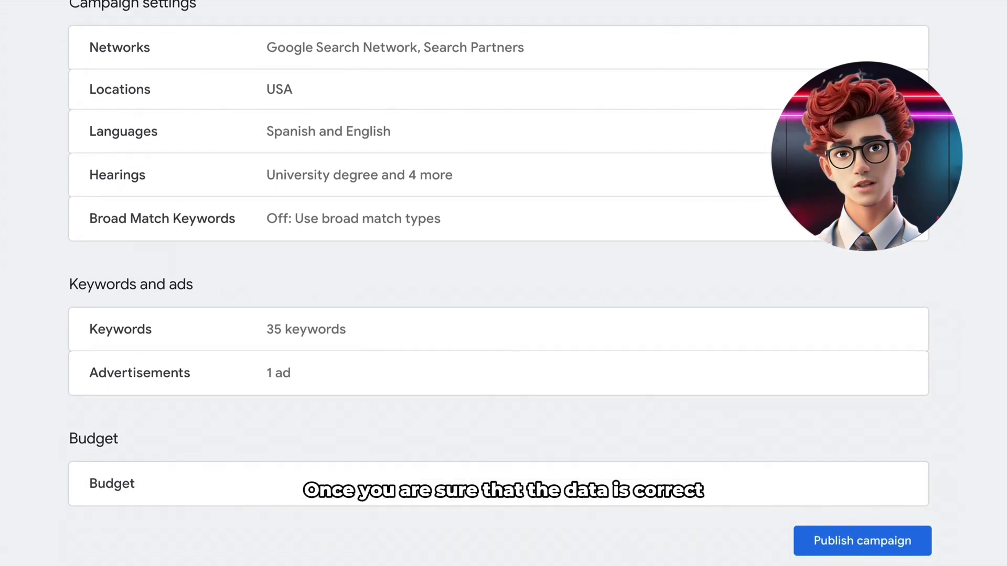
click(874, 551)
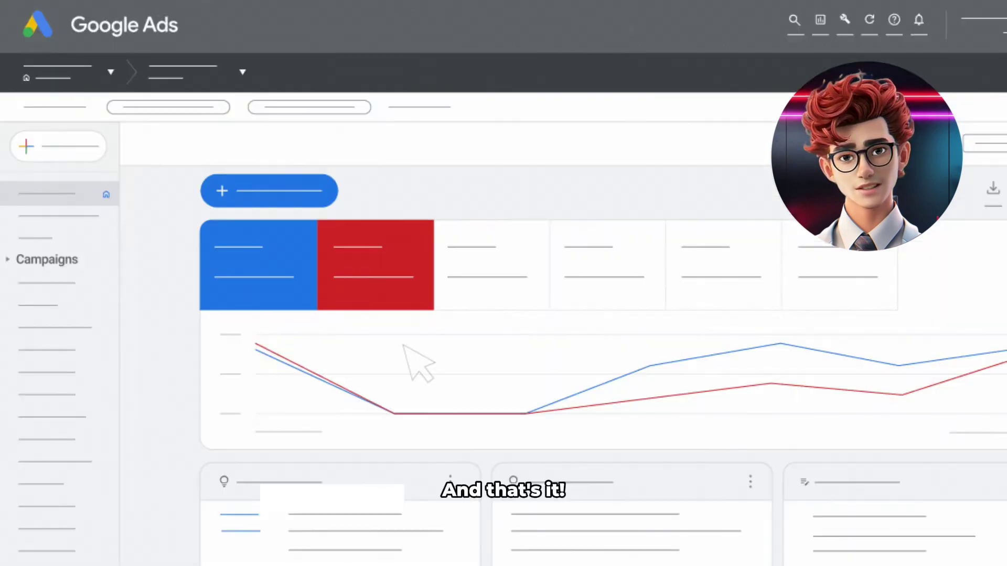
Raise the live campaign's daily budget from $1.00 to $2.00 in Campaigns.
click(63, 262)
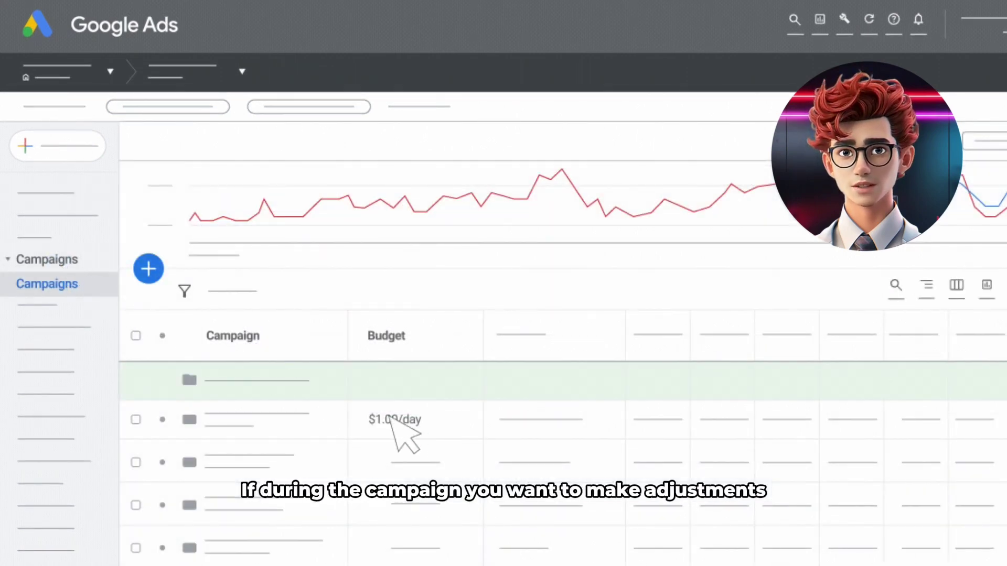
mouse_move(402, 423)
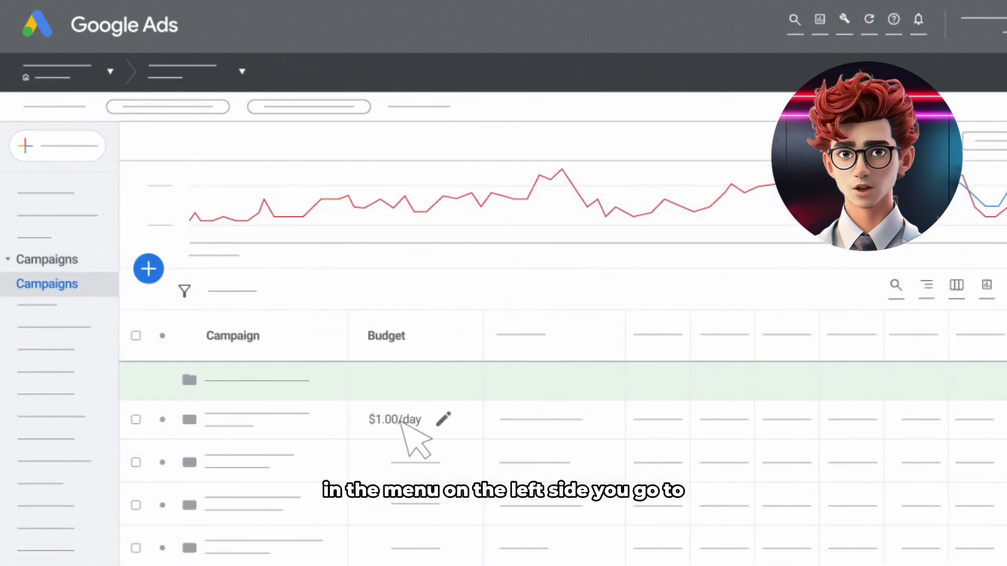
click(444, 417)
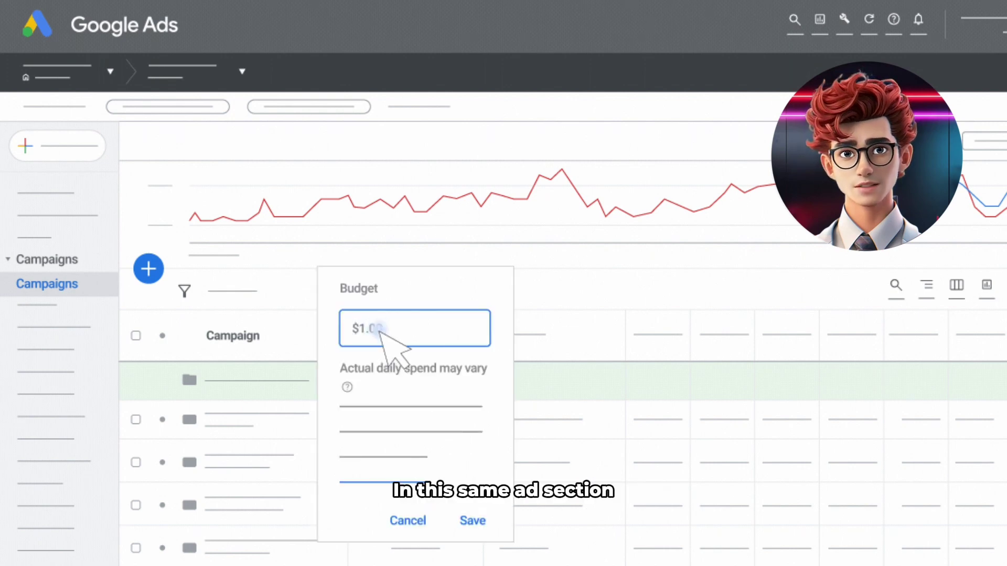
key(ctrl+a)
key(BackSpace)
text($2.00)
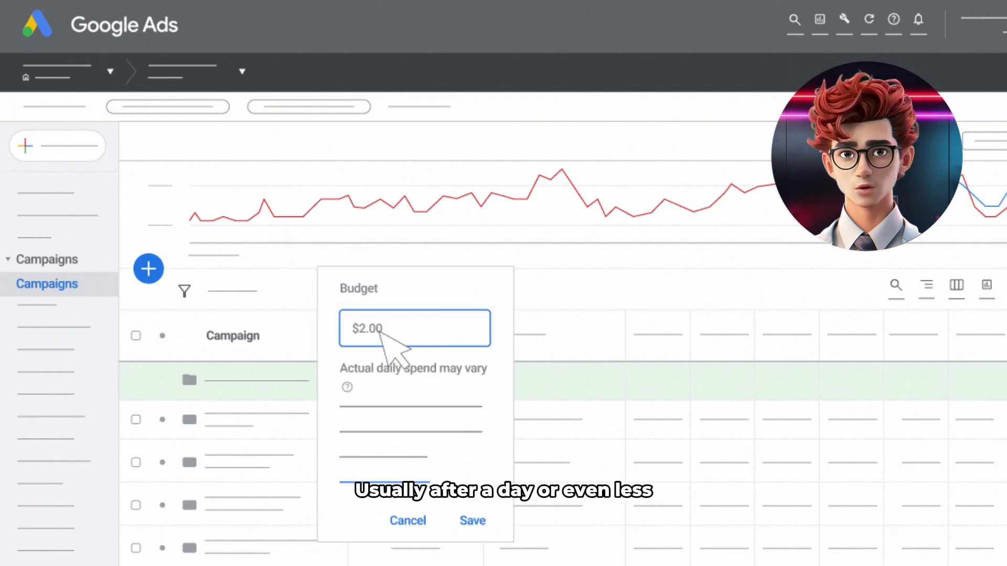
click(471, 521)
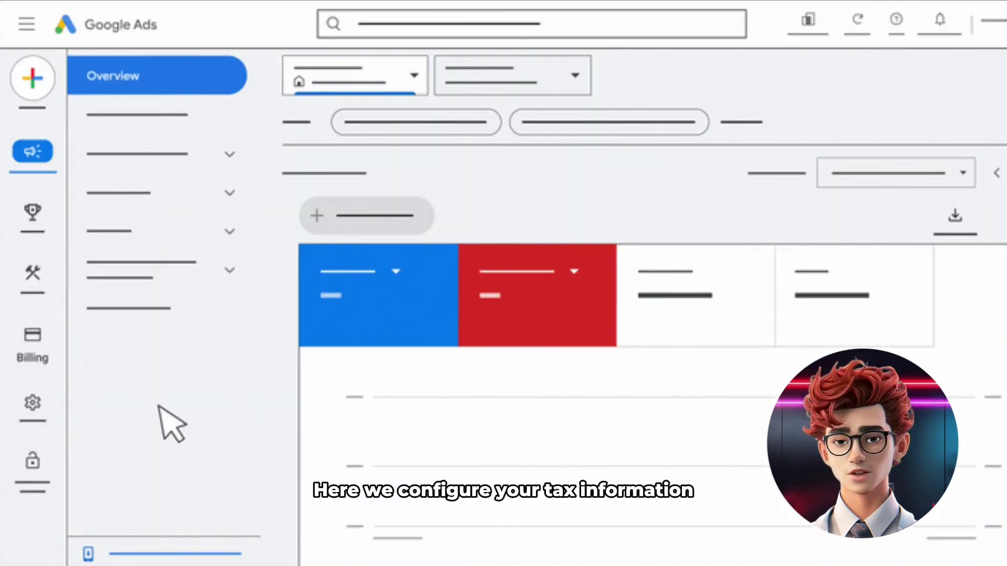
In Billing settings, set how you pay to Automatic payments.
click(46, 361)
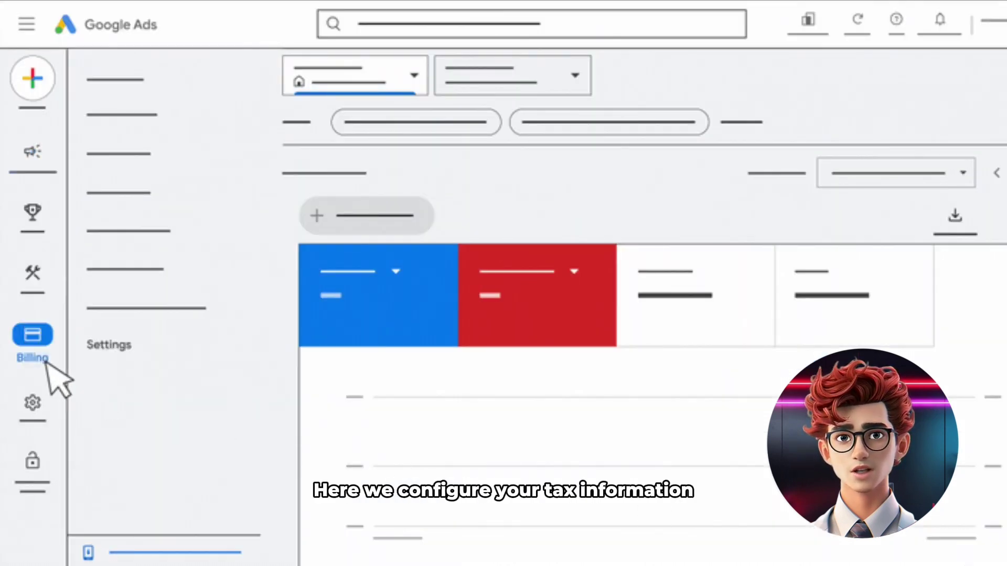
click(133, 353)
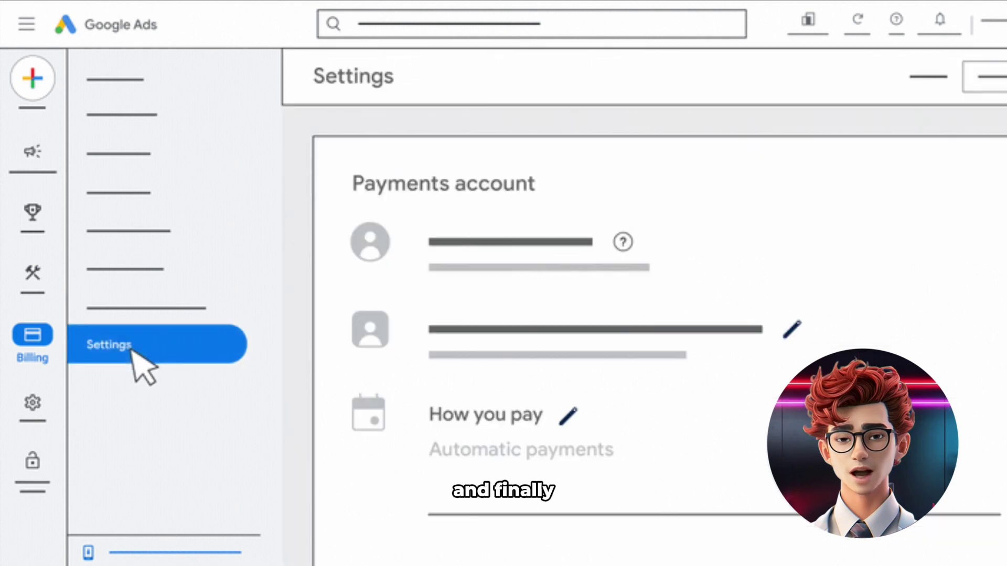
click(567, 417)
click(995, 448)
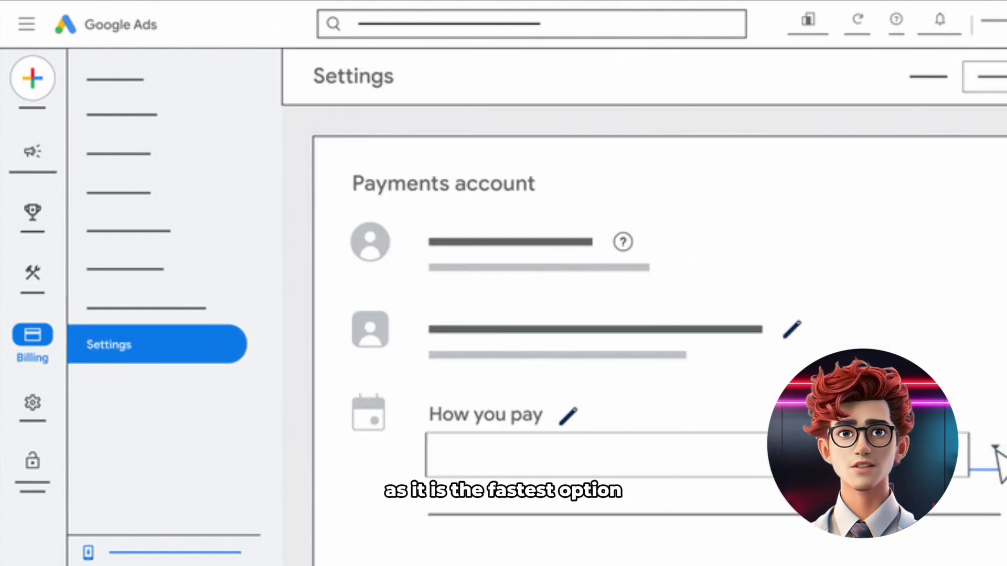
click(627, 461)
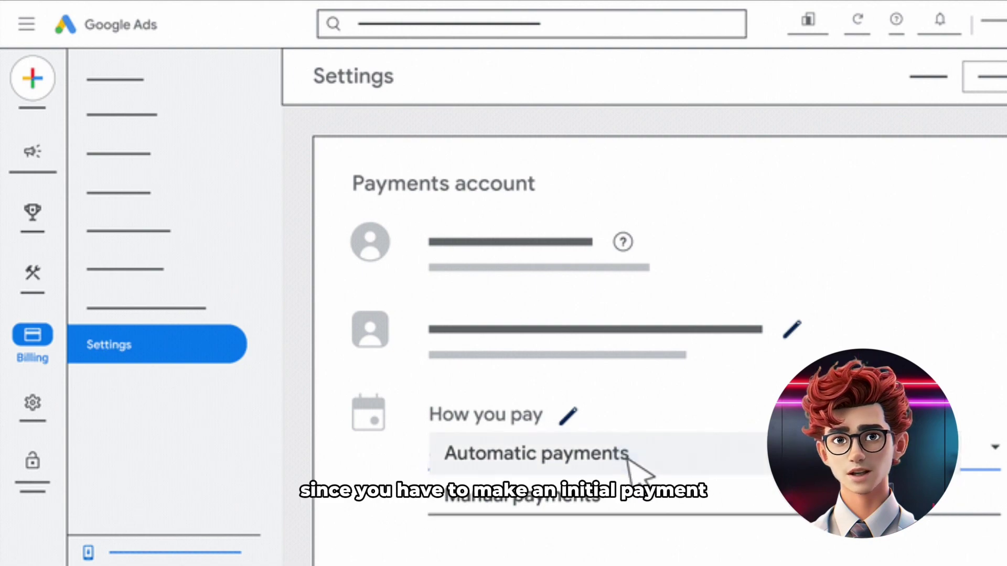